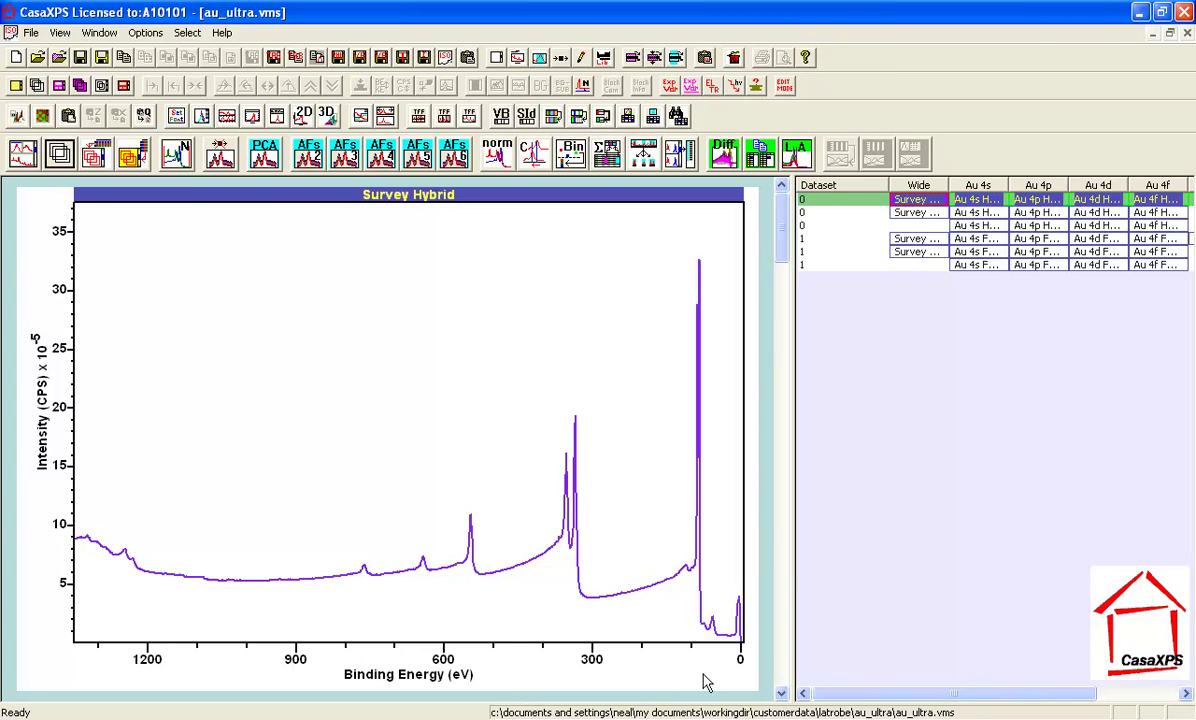
- Scroll the dataset browser right until the Valence and Au NVV columns are visible
left_click_drag(857, 693, 962, 702)
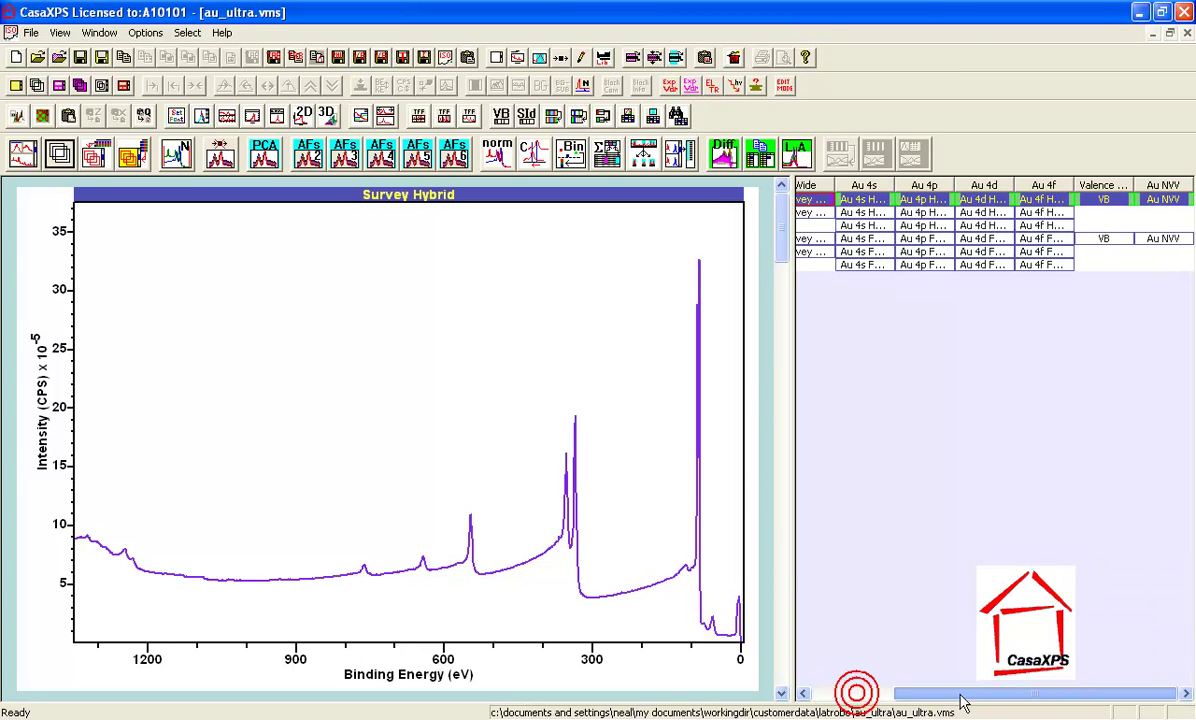
- Show the VB spectrum and zoom in on its edge between about 2 and -2.5 eV
left_click(1092, 201)
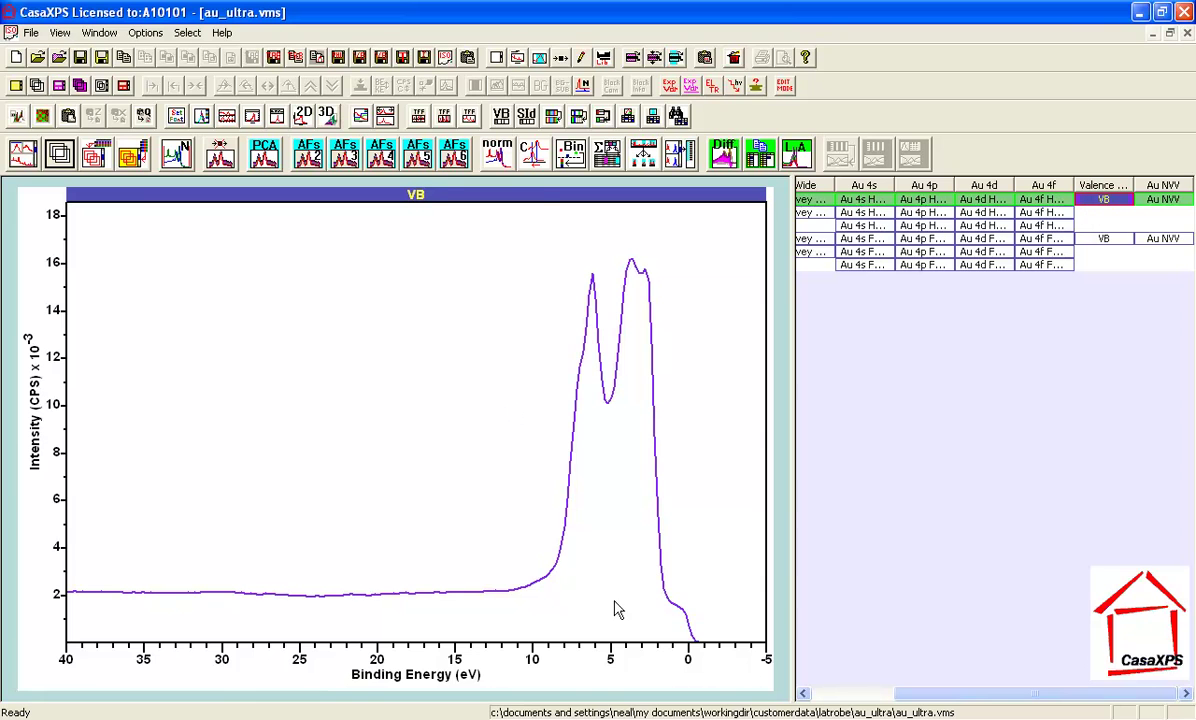
left_click_drag(655, 582, 731, 654)
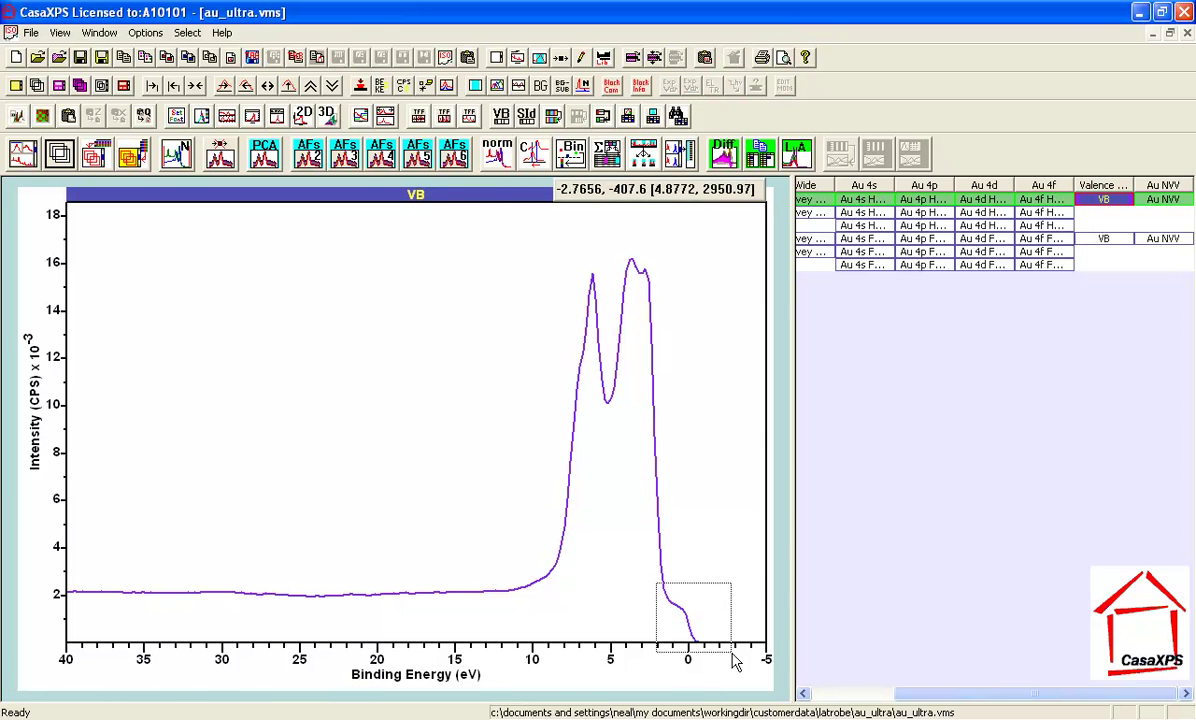
left_click(708, 614)
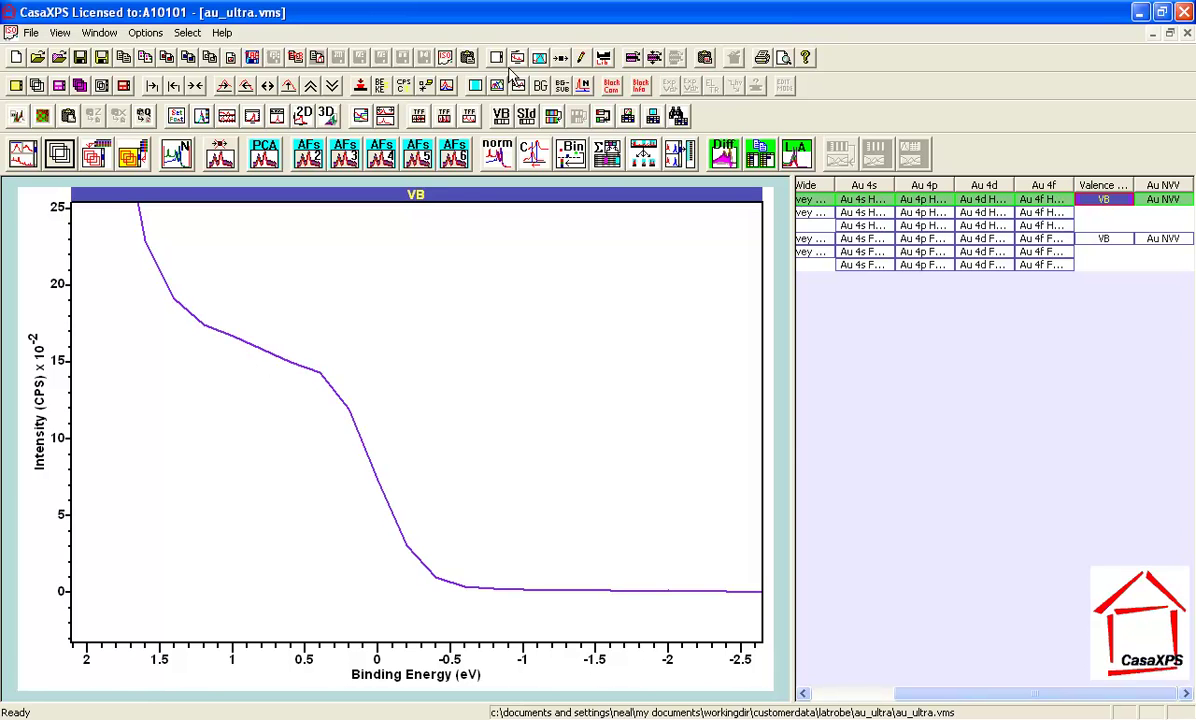
- Create a Valence Band region with an sd Step Down background, starting at about 1.28 eV
left_click(540, 57)
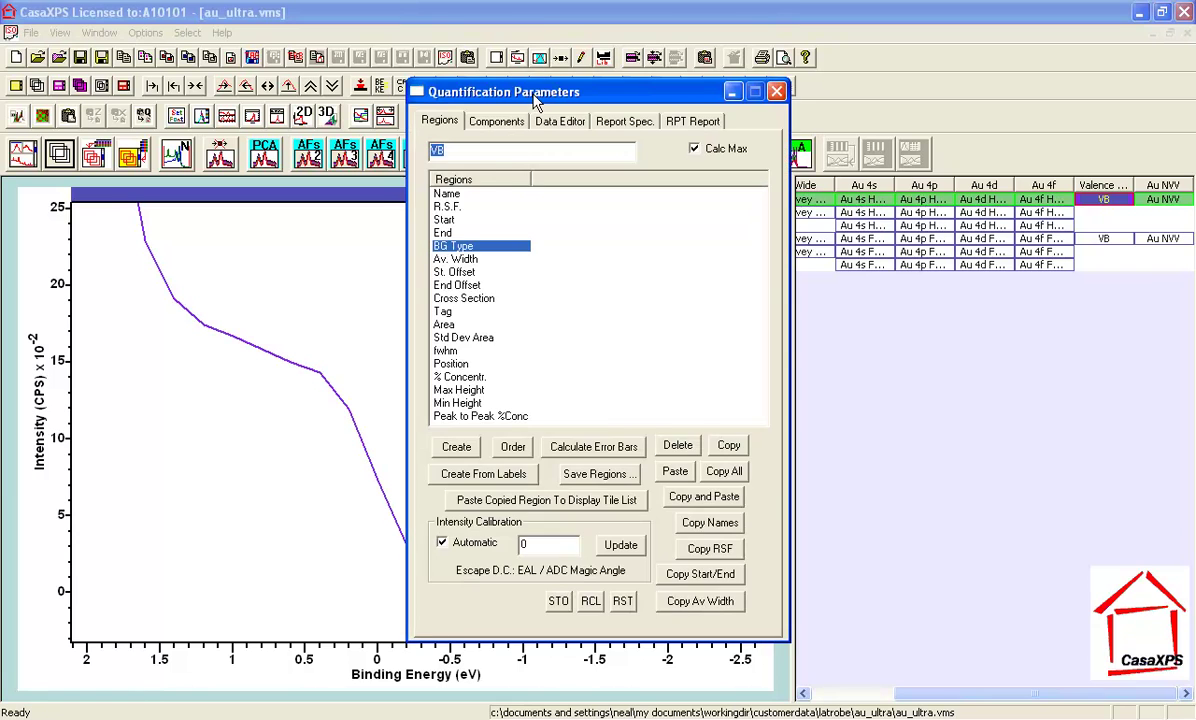
left_click_drag(472, 92, 845, 148)
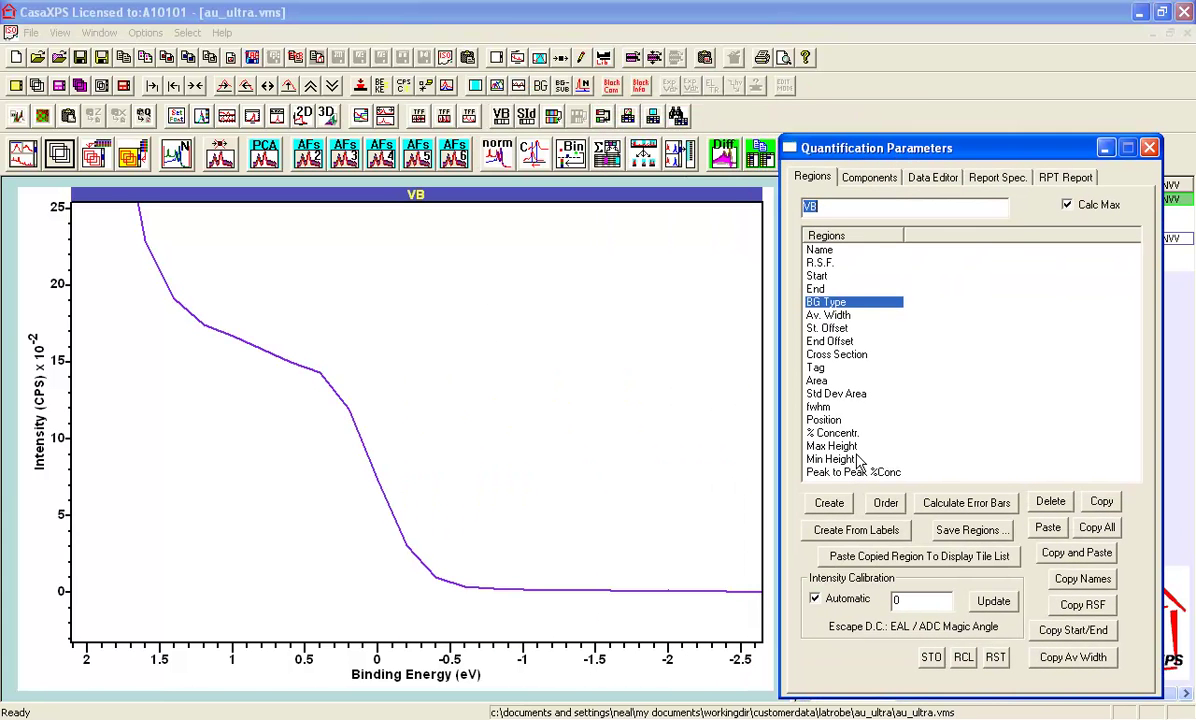
left_click(829, 502)
left_click(958, 289)
left_click(955, 302)
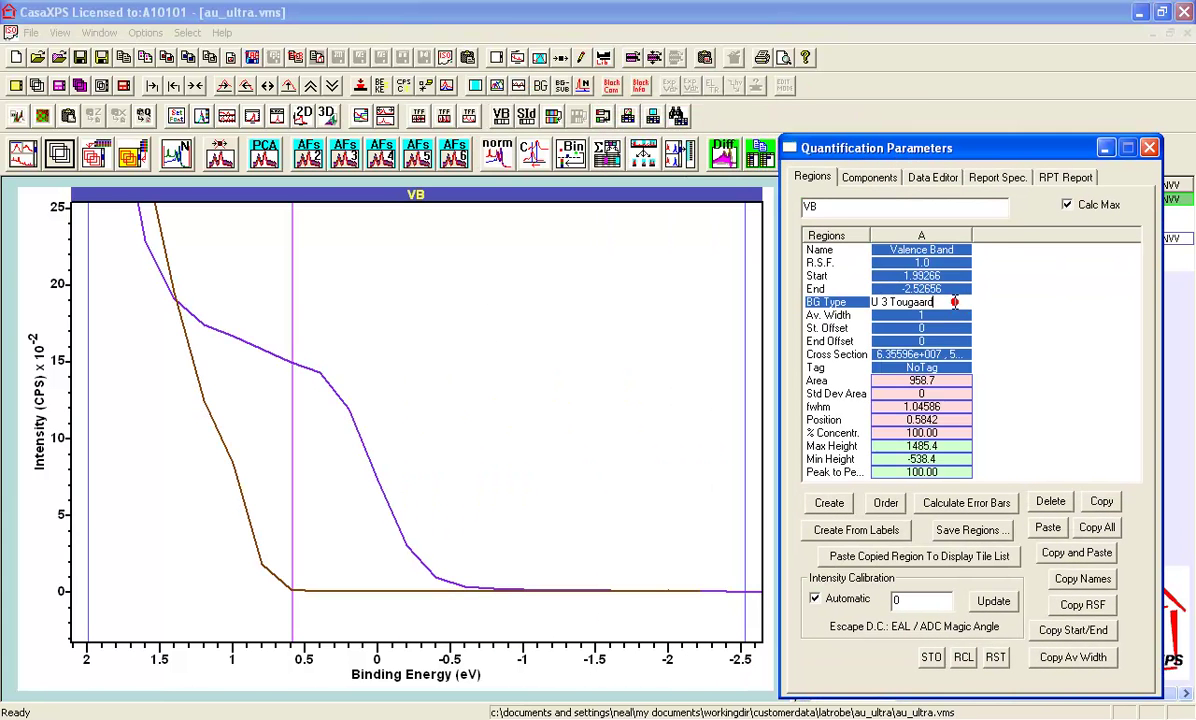
type("sd")
key("Return")
key("Return")
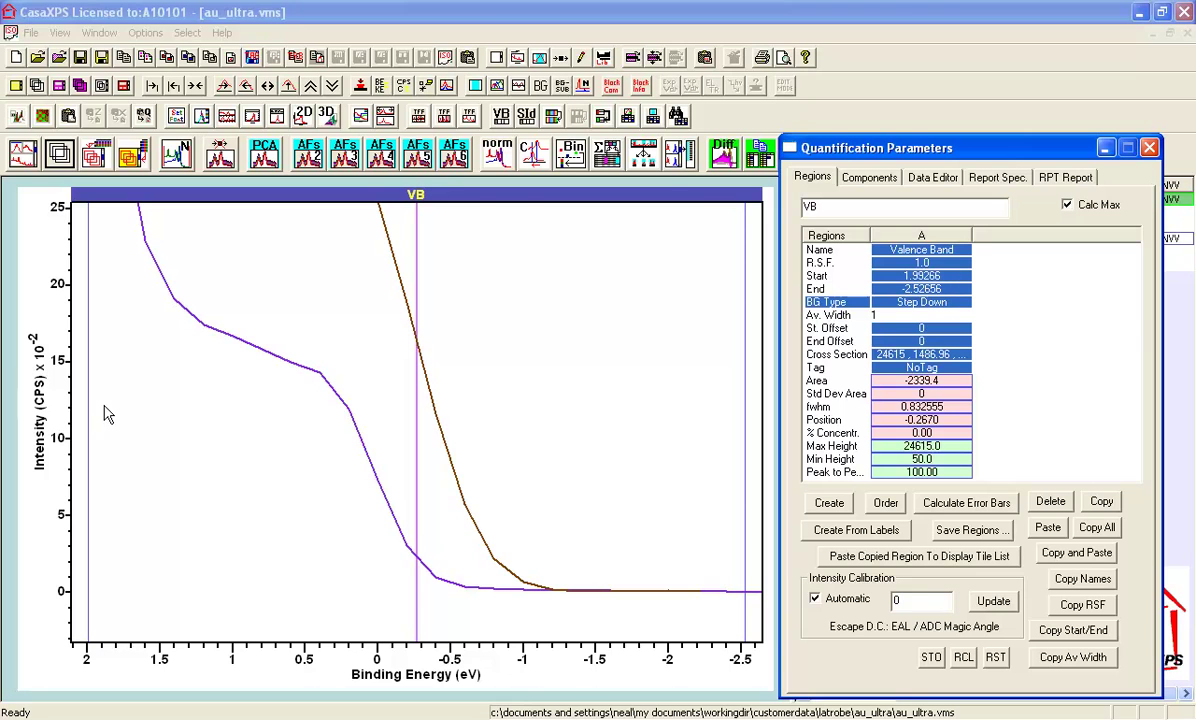
left_click_drag(93, 406, 197, 413)
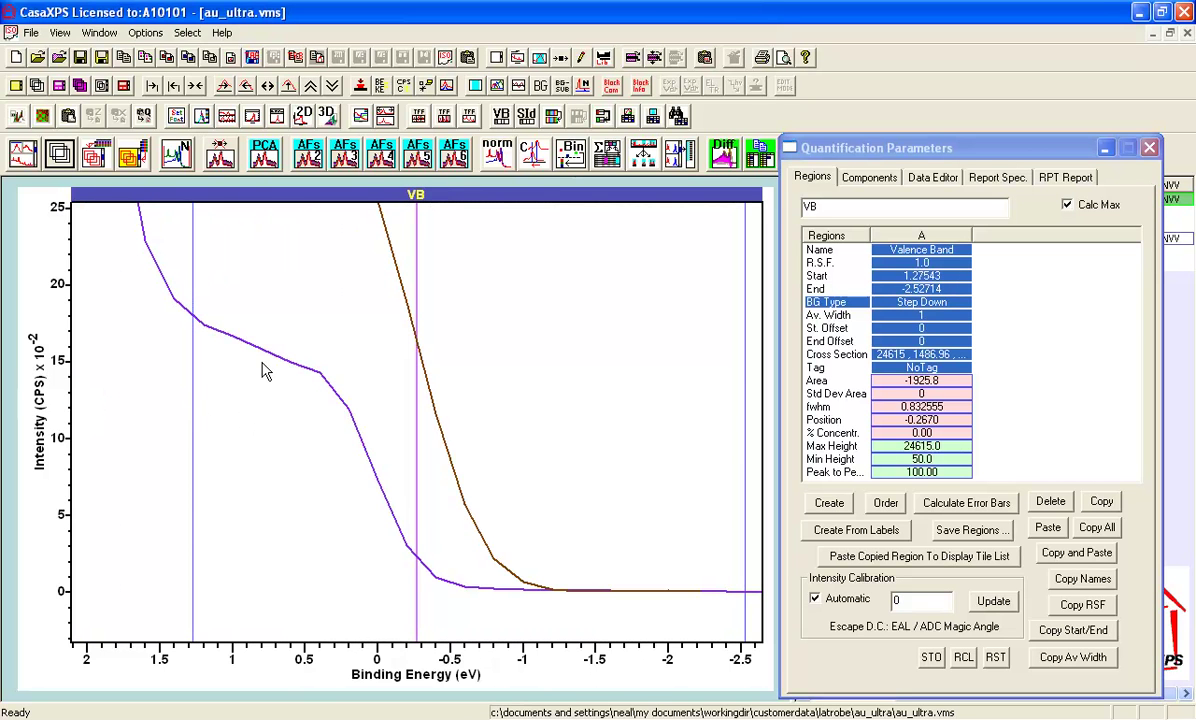
left_click(838, 237)
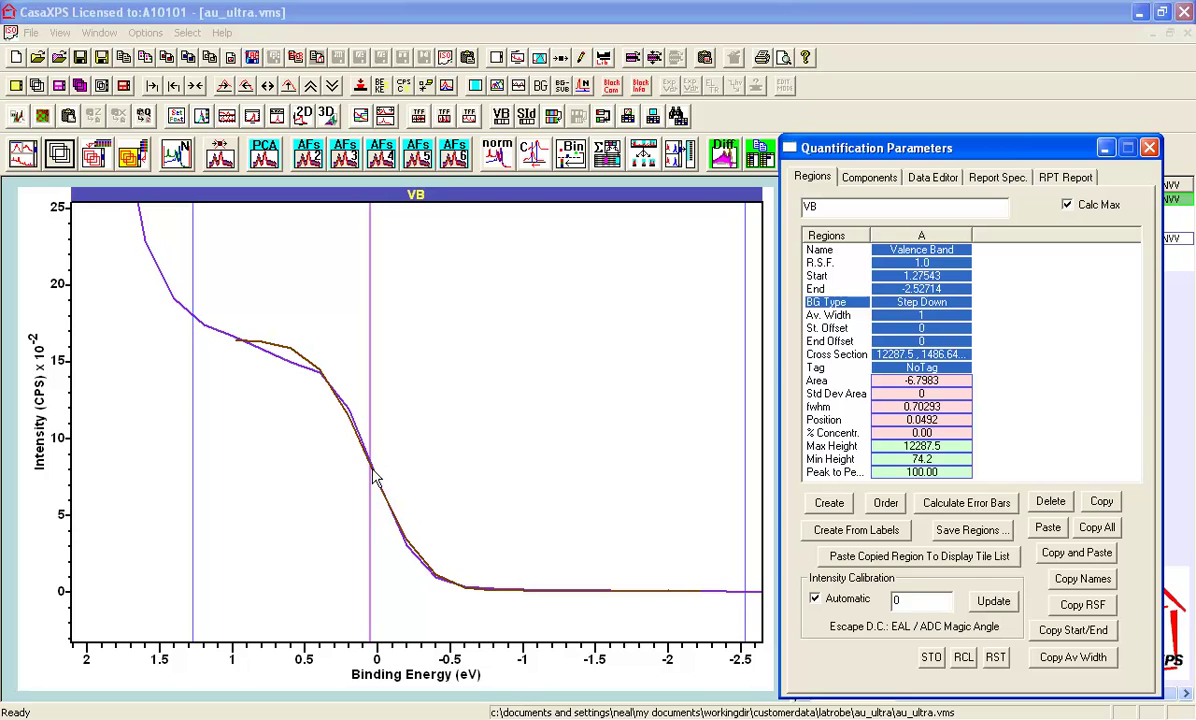
- Switch the region's BG Type to Min Limits and display the region's components
left_click(943, 304)
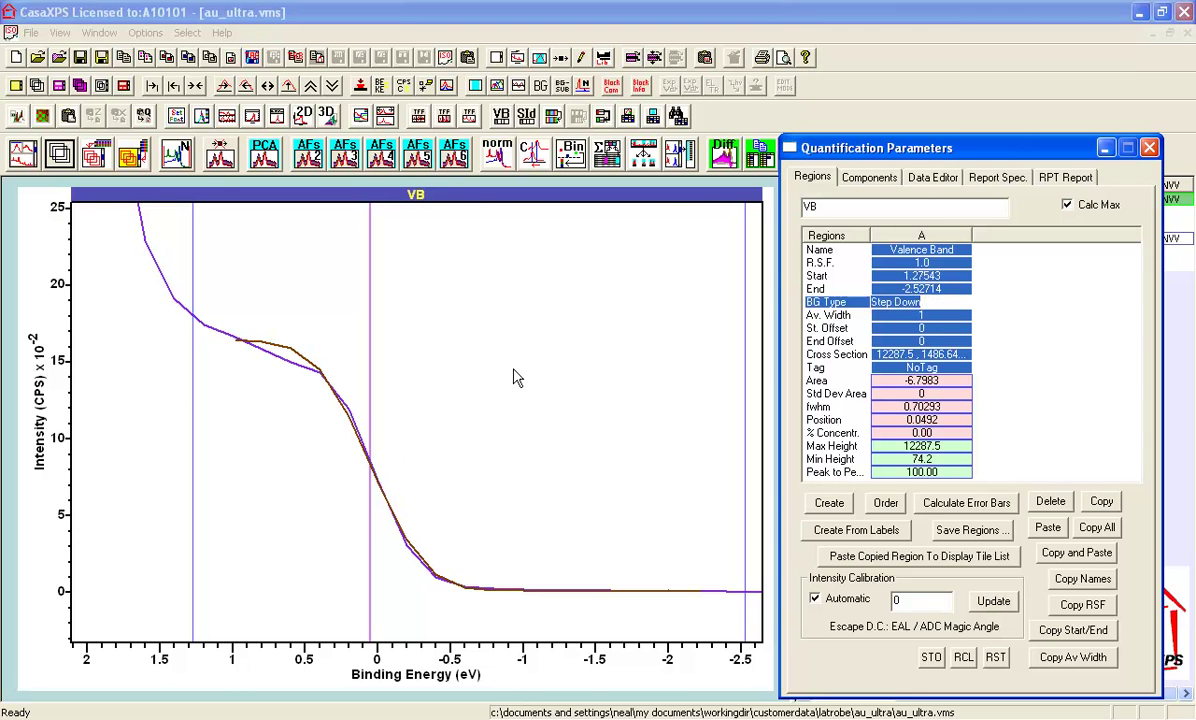
type("Min Limits")
key("Return")
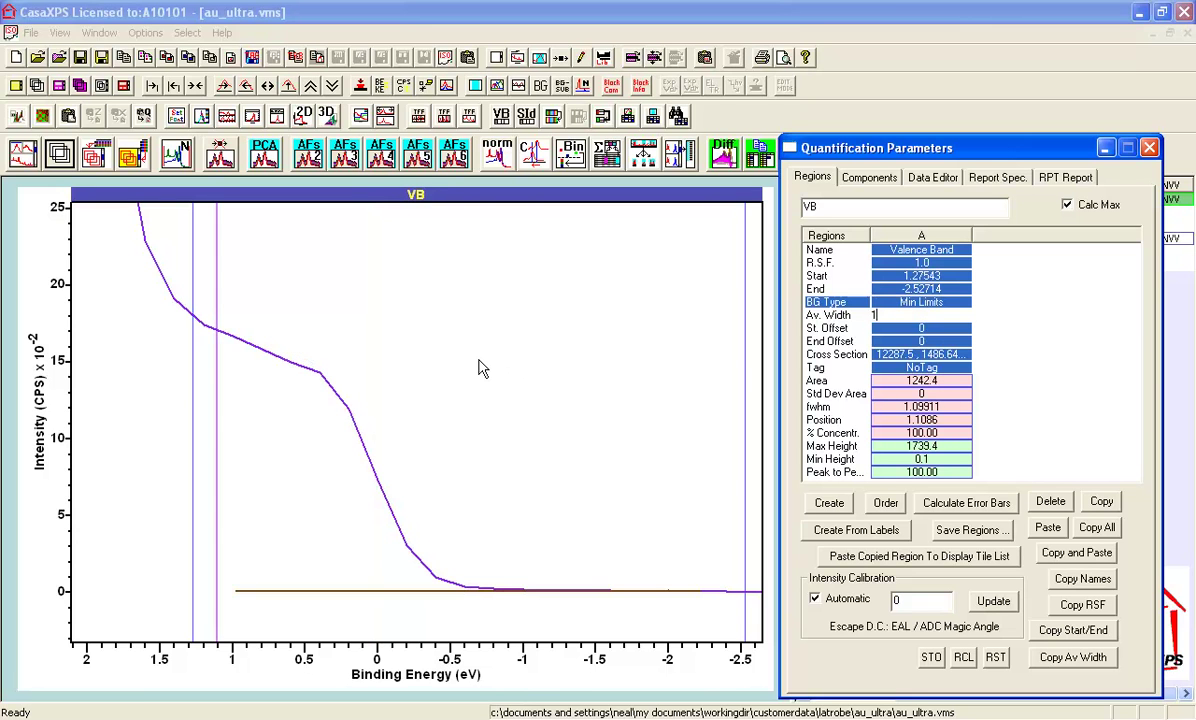
left_click(866, 177)
- Create a Valence Band component with an SB(0)GL(0) line shape
left_click(824, 466)
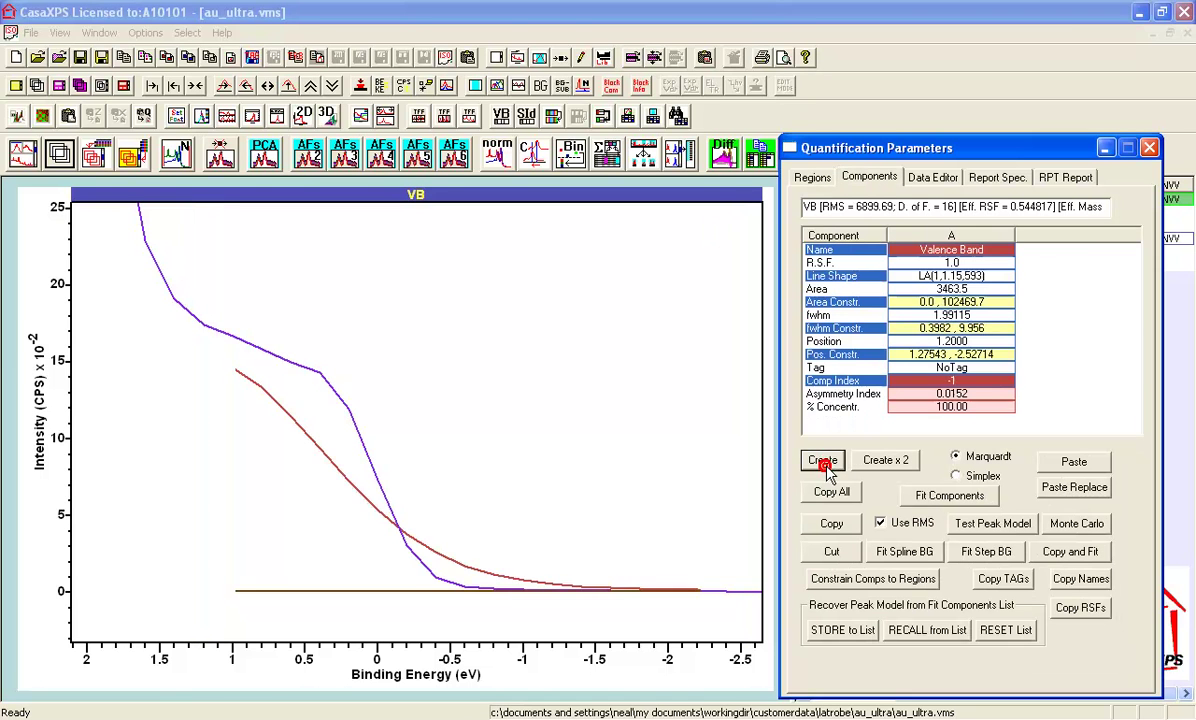
left_click(970, 277)
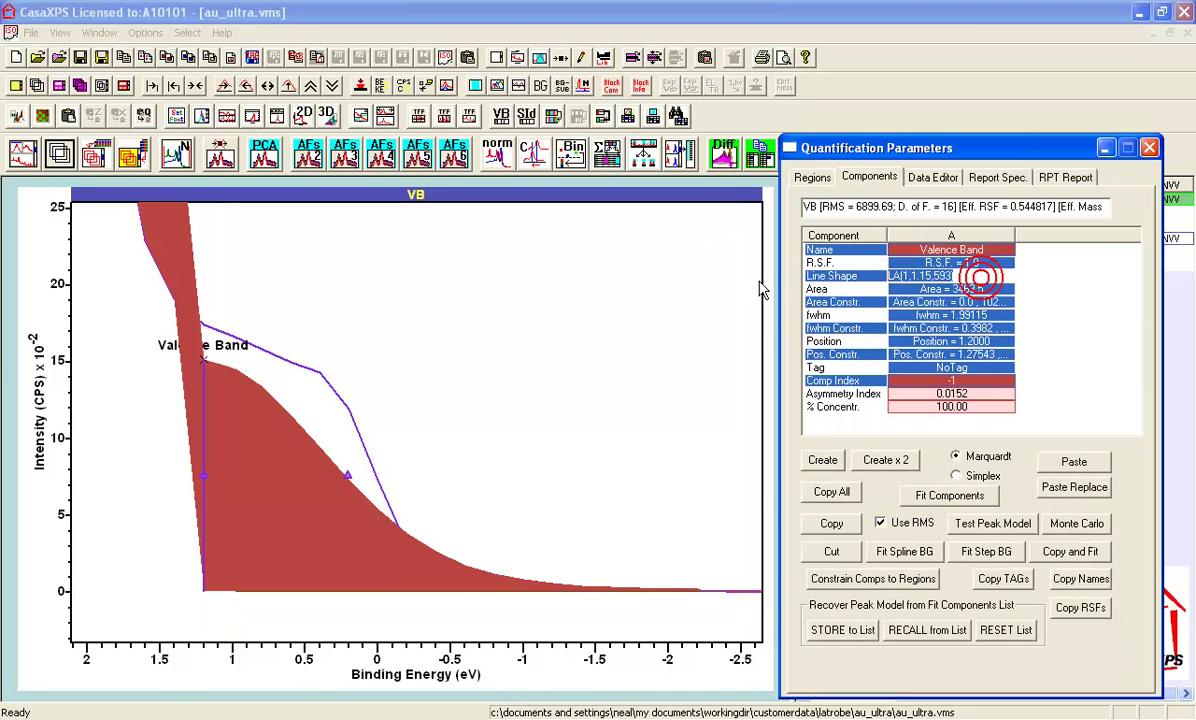
type("sb9")
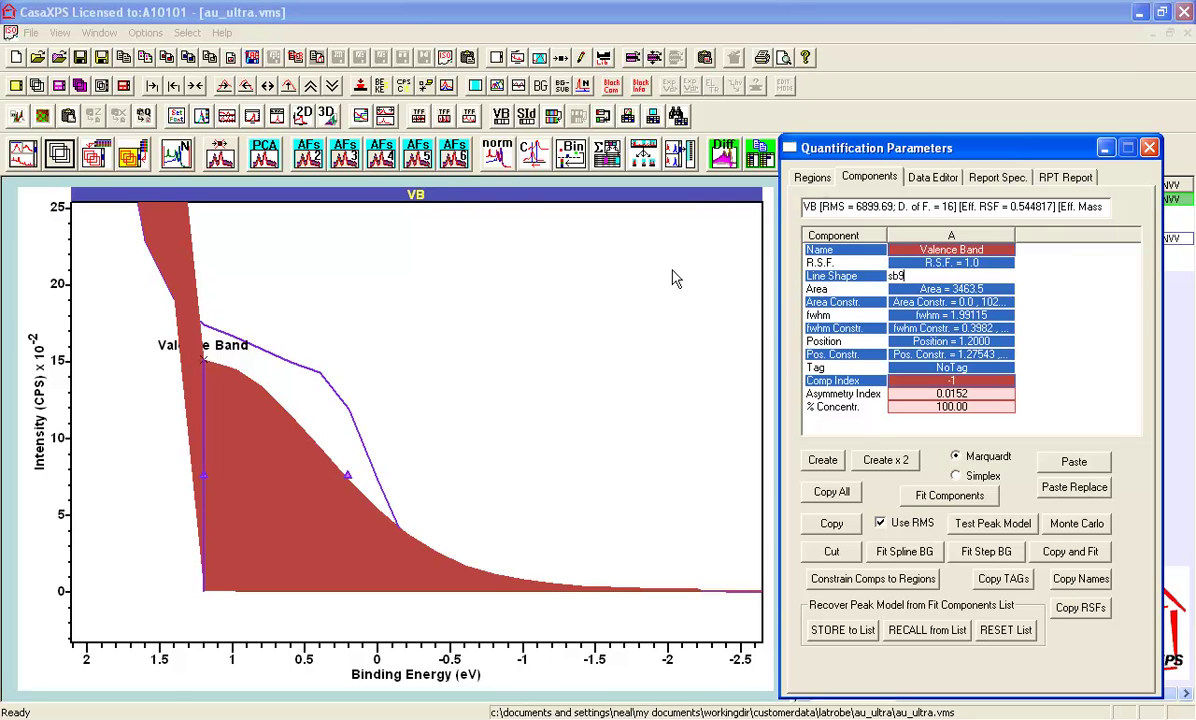
type("(0)GL(0")
key("Return")
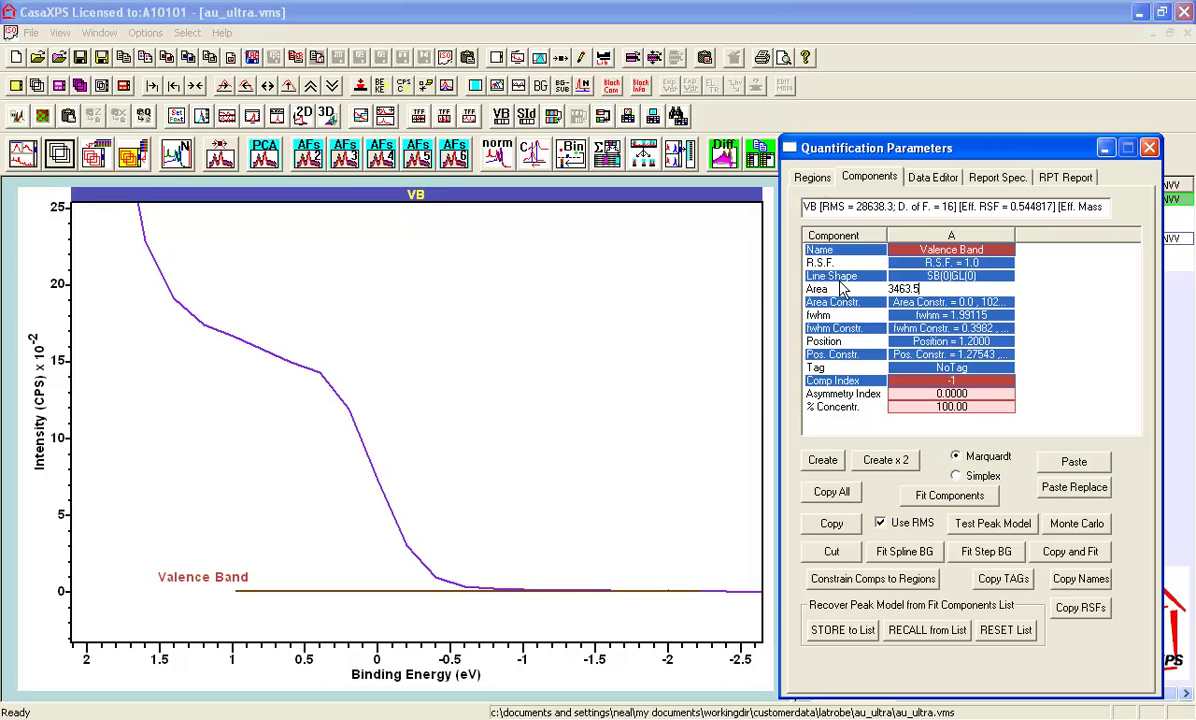
- Raise the component's area upper limit and fit it, reaching RMS 1194.51
left_click(958, 301)
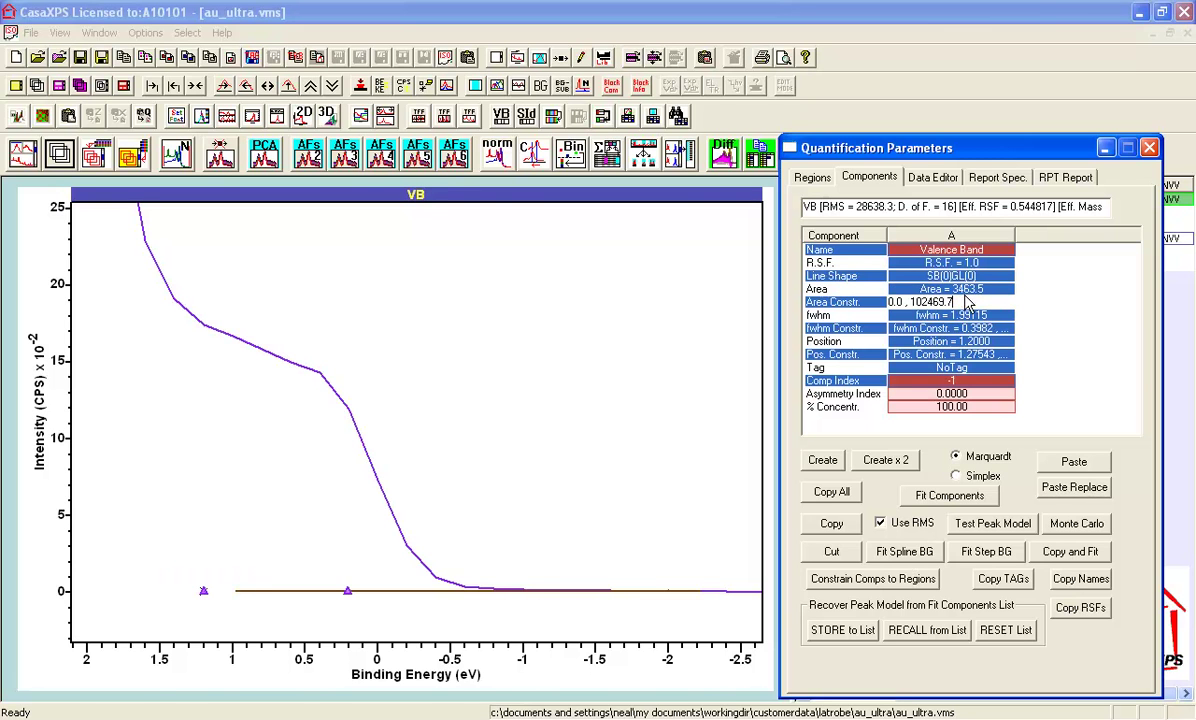
left_click(931, 301)
type("000")
left_click(940, 314)
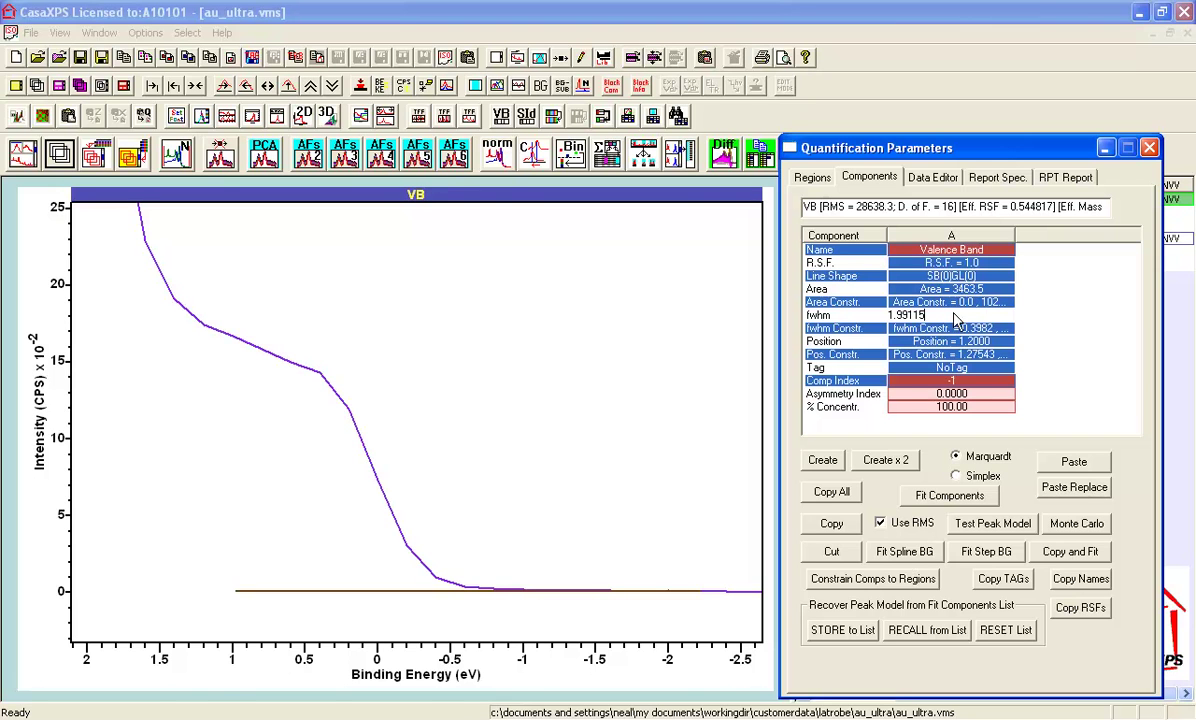
left_click(938, 500)
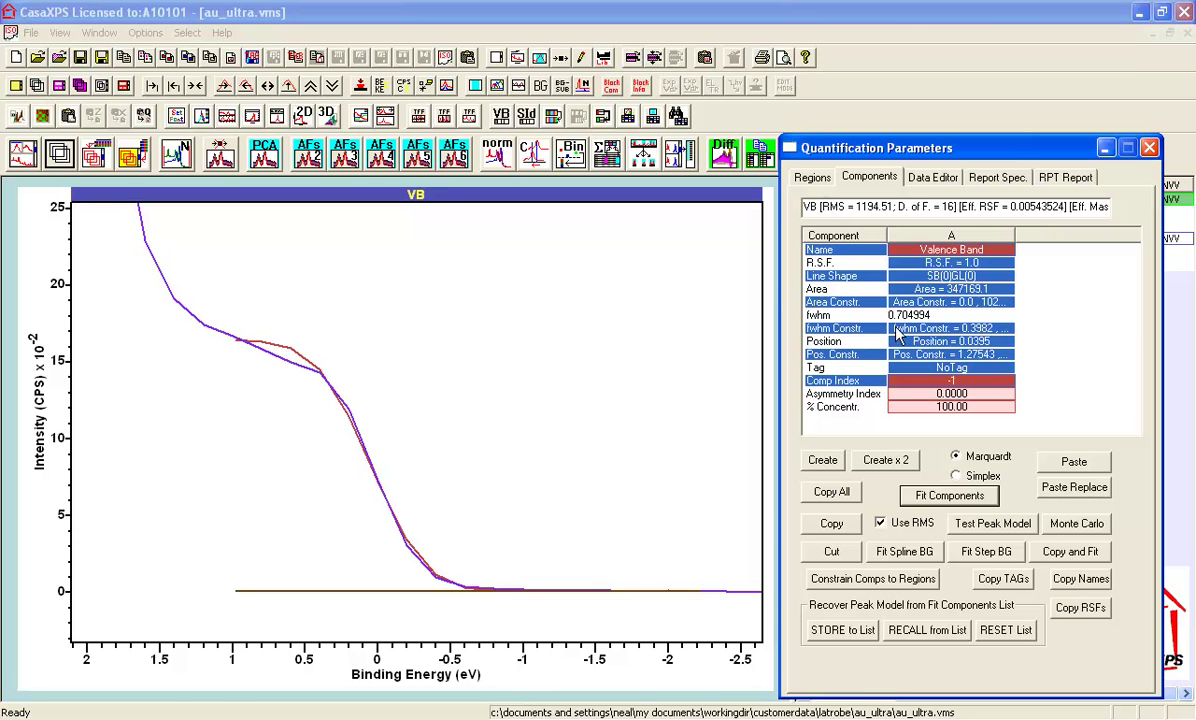
- Adjust component A's height, width and centre to fwhm 0.547639 at position -0.0043
left_click(928, 292)
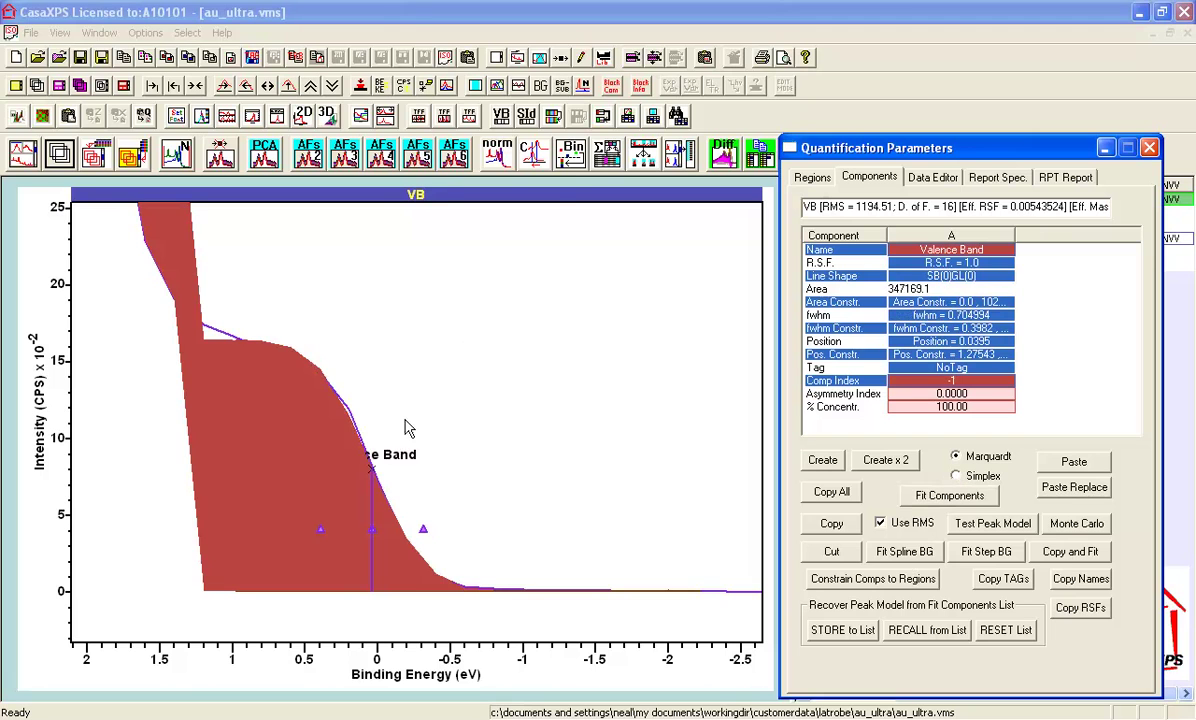
left_click_drag(372, 478, 371, 492)
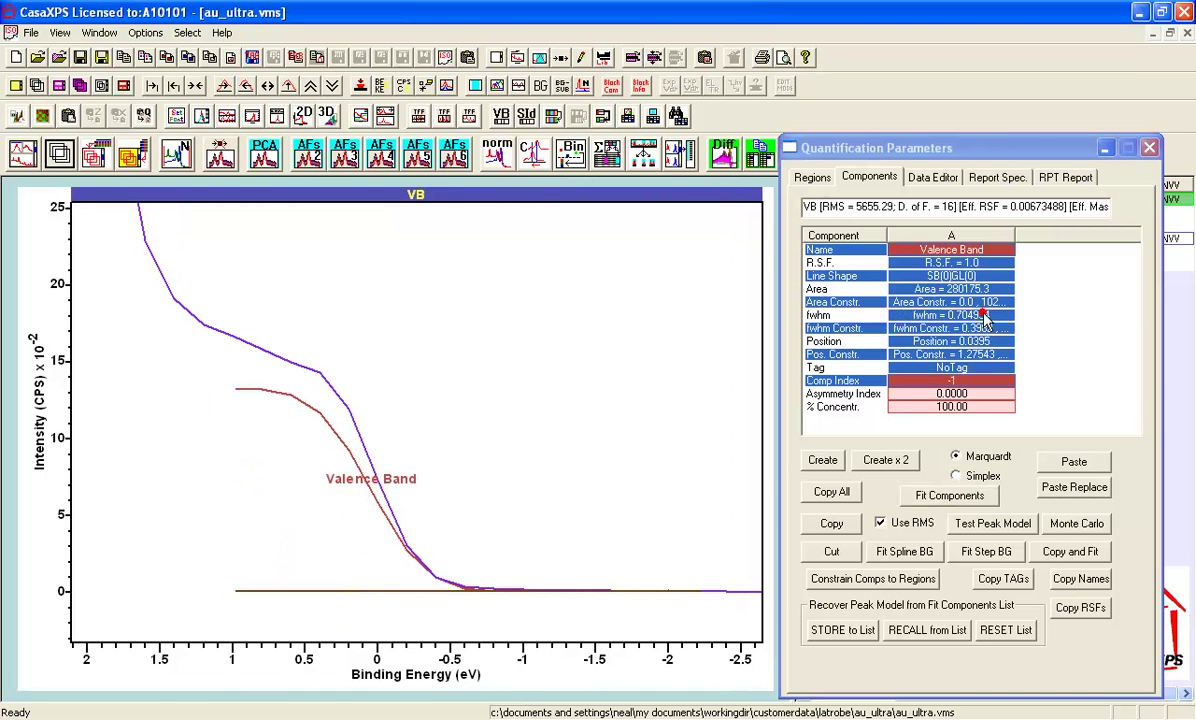
left_click(985, 316)
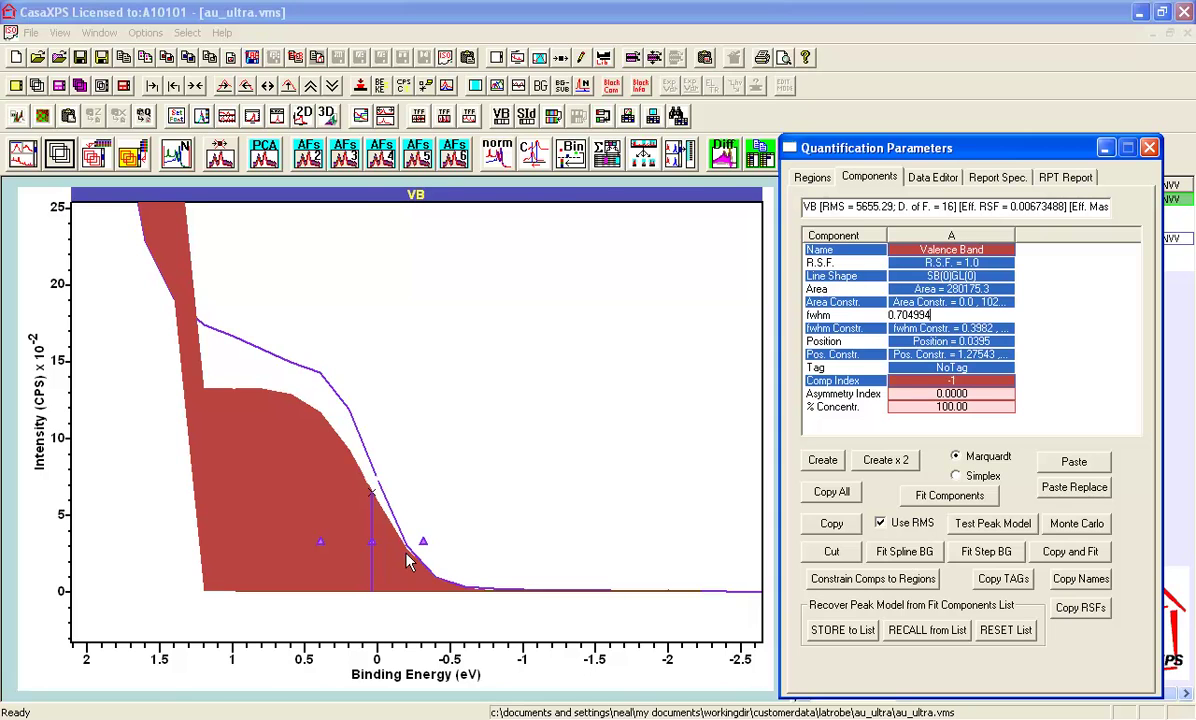
left_click_drag(408, 562, 379, 475)
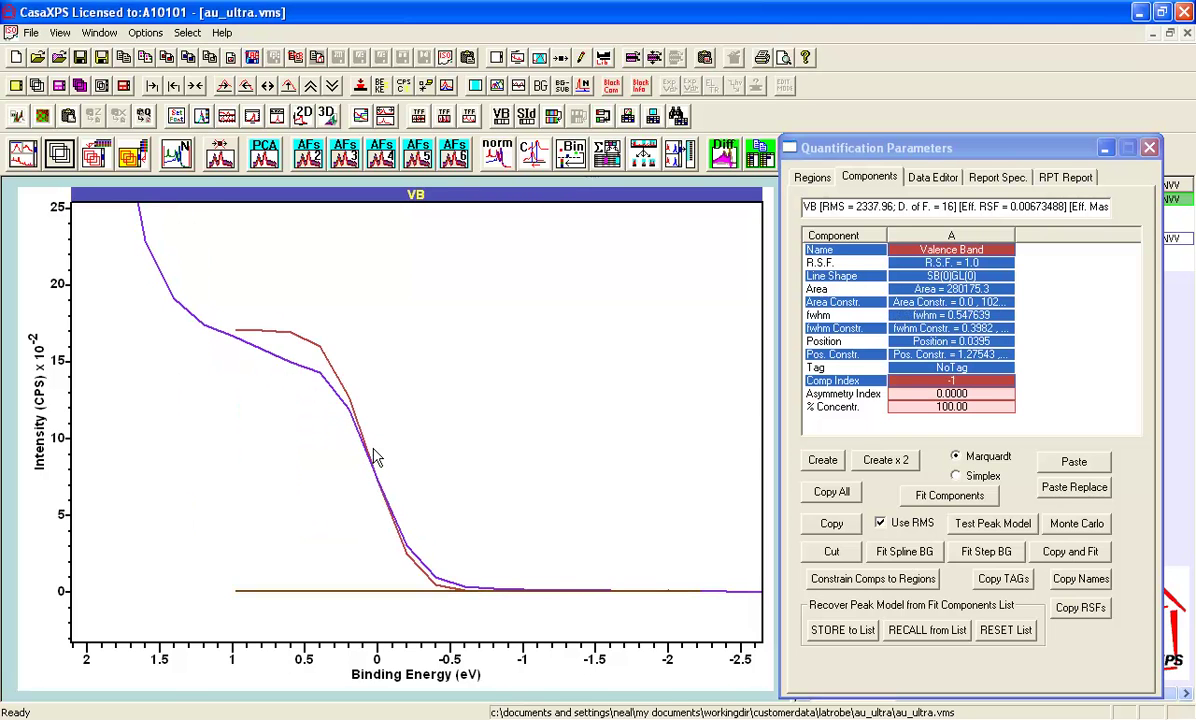
mouse_move(366, 457)
left_mouse_down()
mouse_move(368, 446)
mouse_move(376, 477)
mouse_move(389, 458)
left_mouse_up()
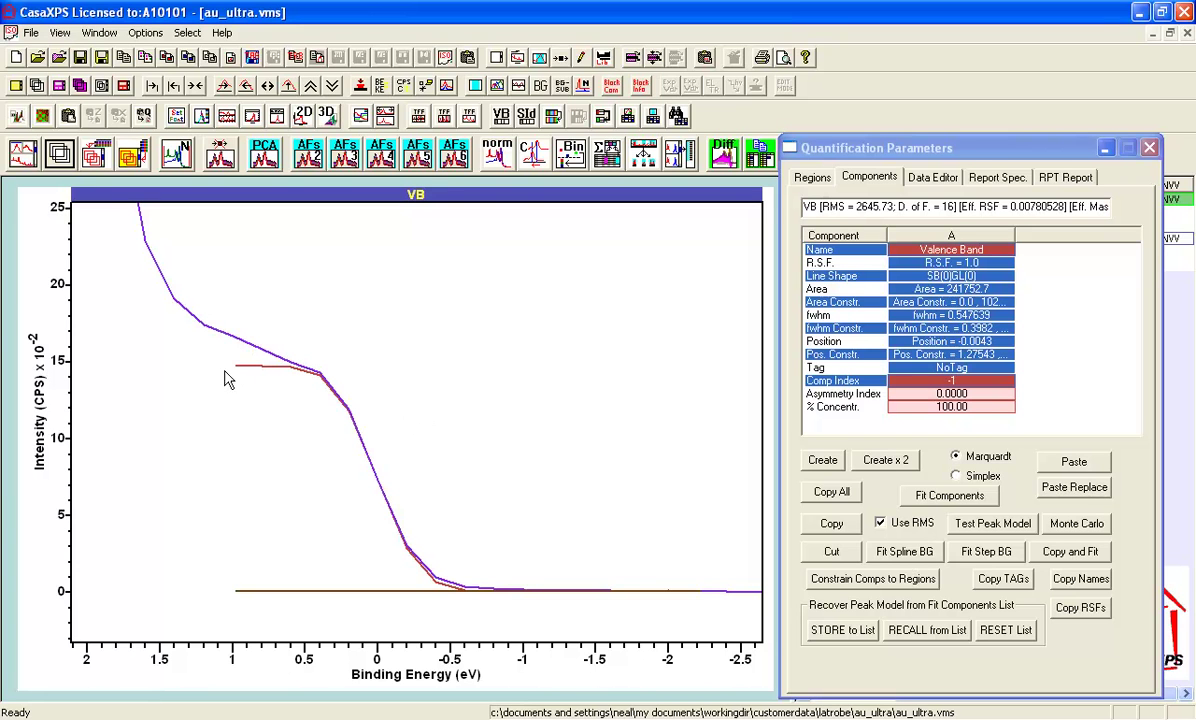
- Add a second Valence Band component B with a GL(0) line shape
left_click(824, 461)
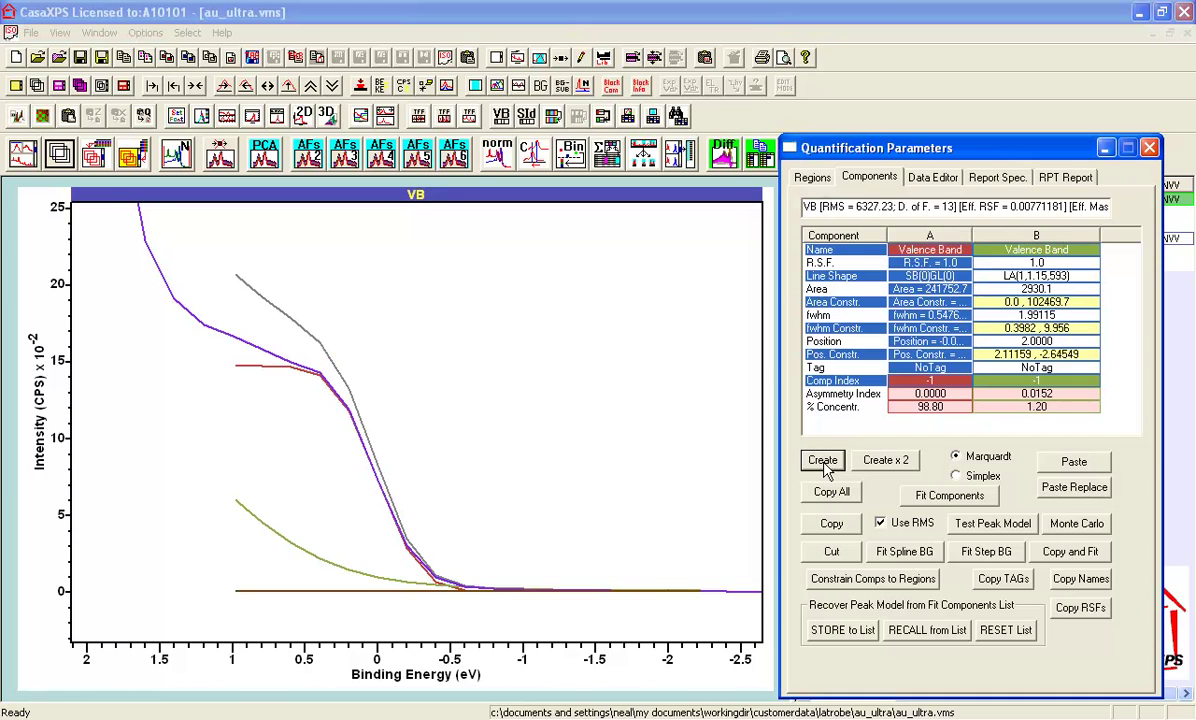
left_click(1078, 272)
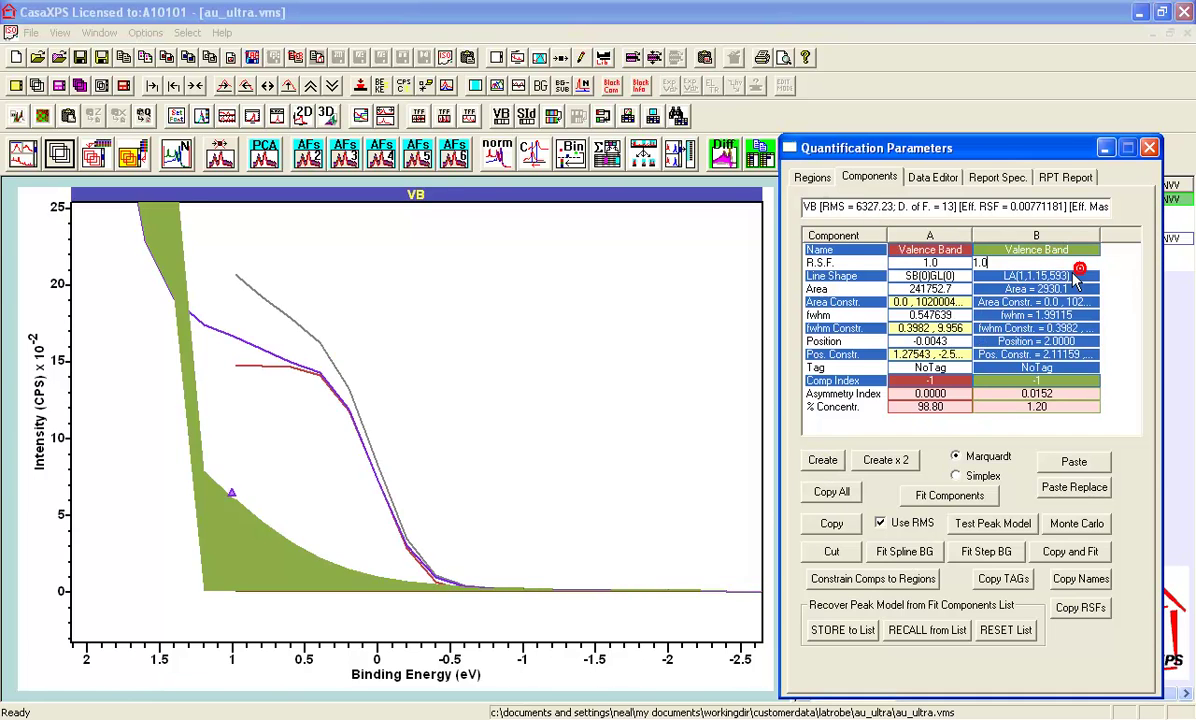
type("d")
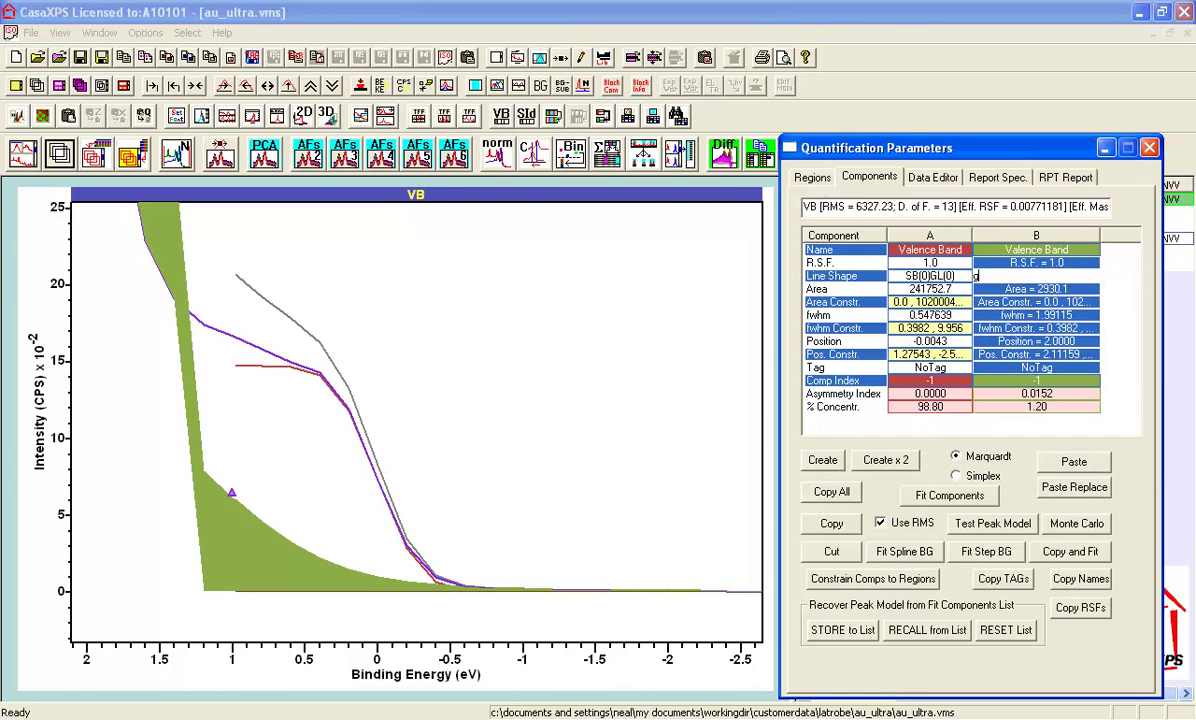
type("l(0)")
key("Return")
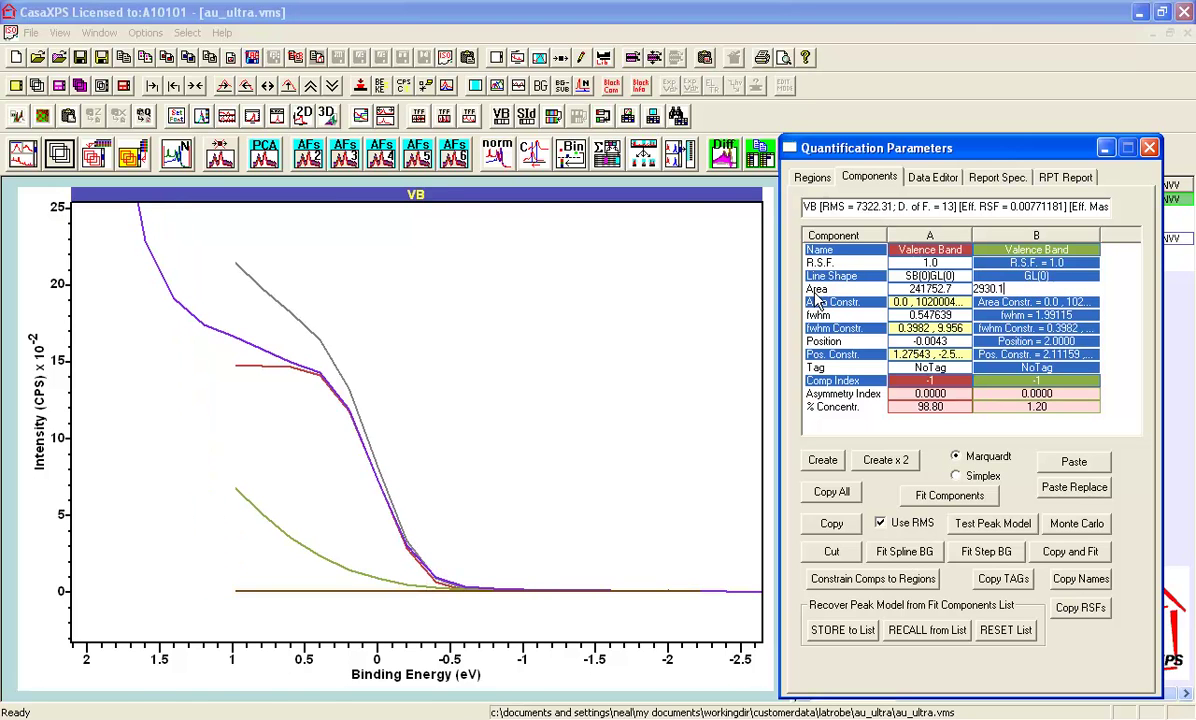
key("Return")
key("Return")
key("Return")
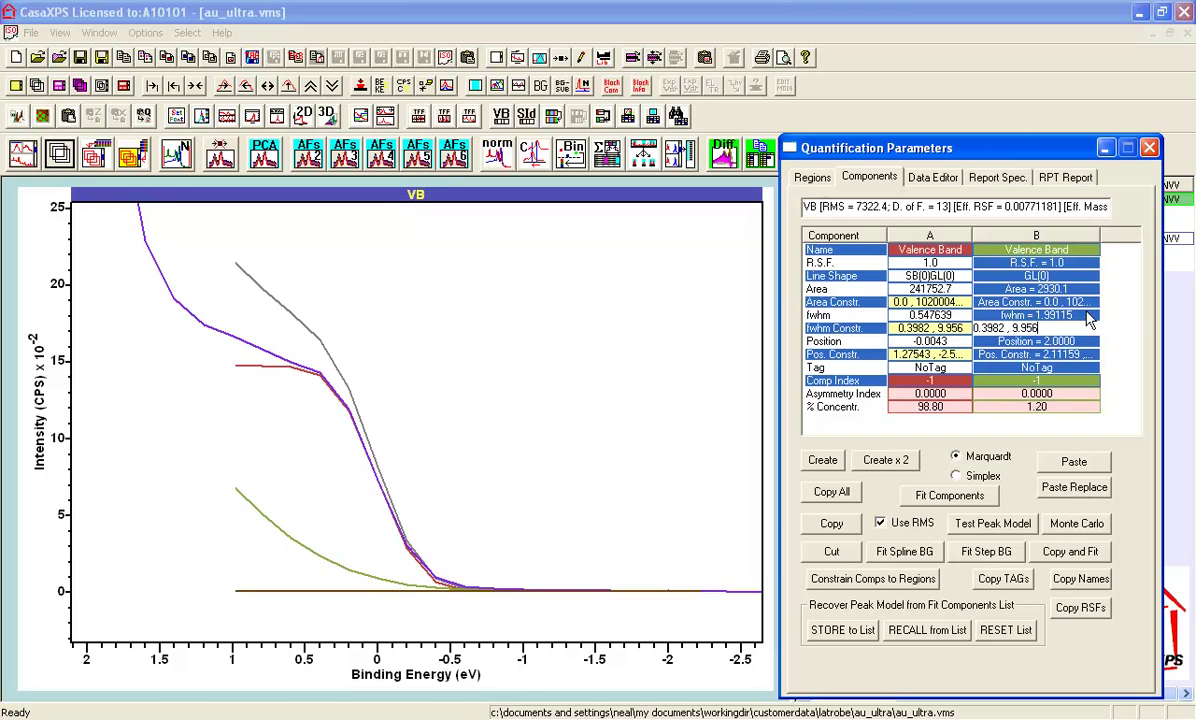
- Give component B fwhm 0.7, position 0 and area 1930.1
left_click(1000, 313)
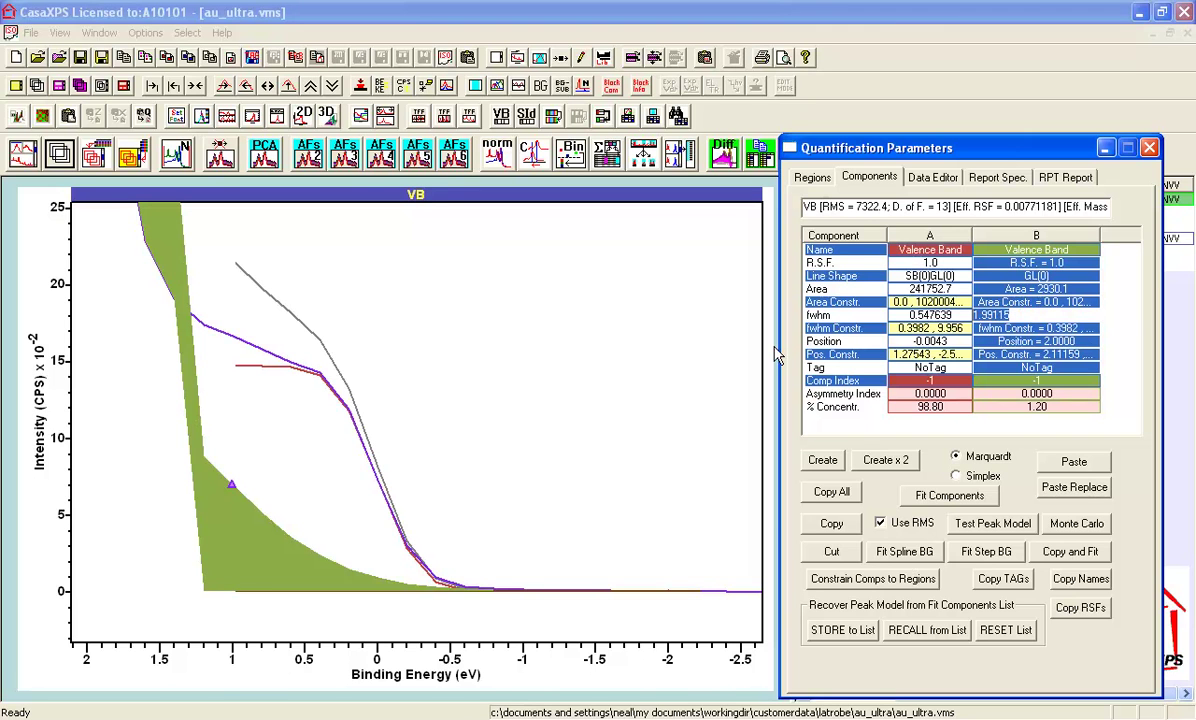
type("0.7")
key("Return")
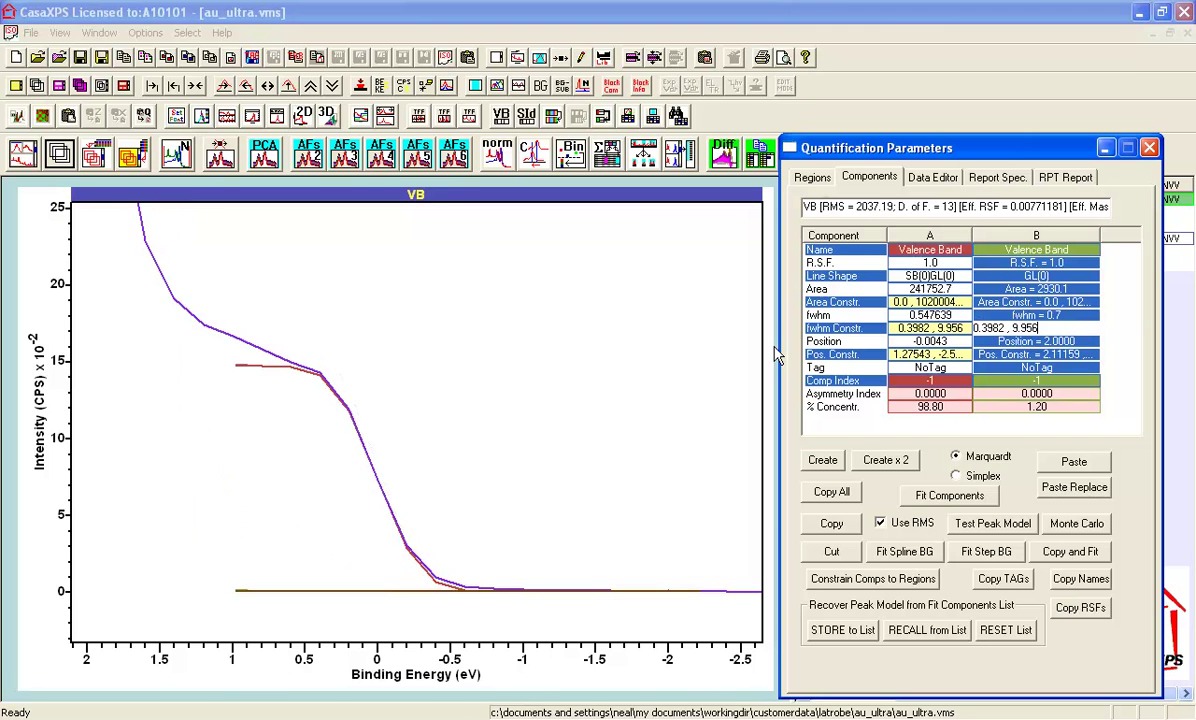
left_click(1066, 345)
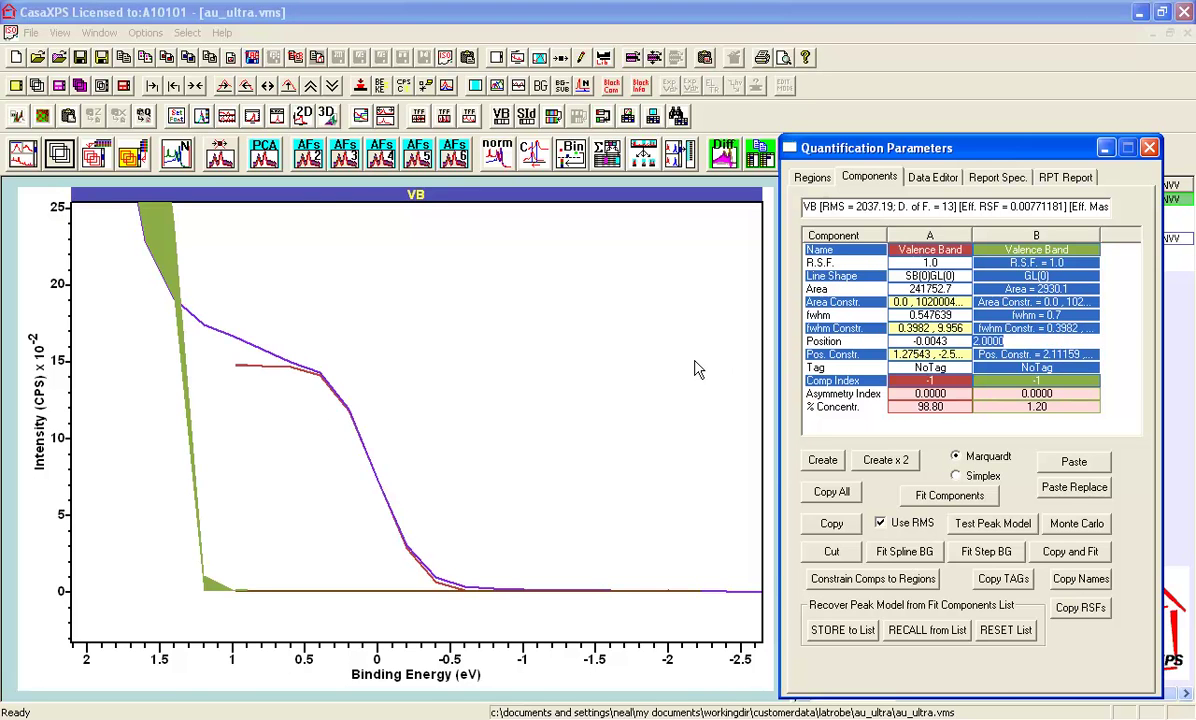
type("0")
key("Return")
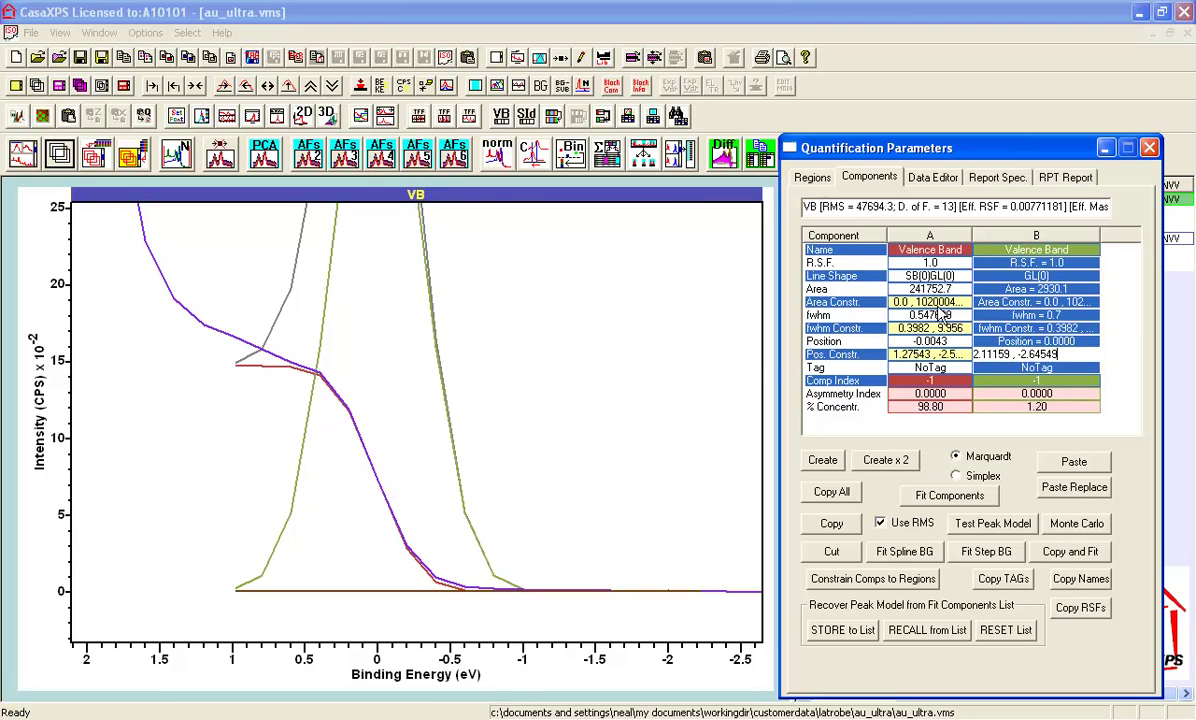
left_click(1050, 290)
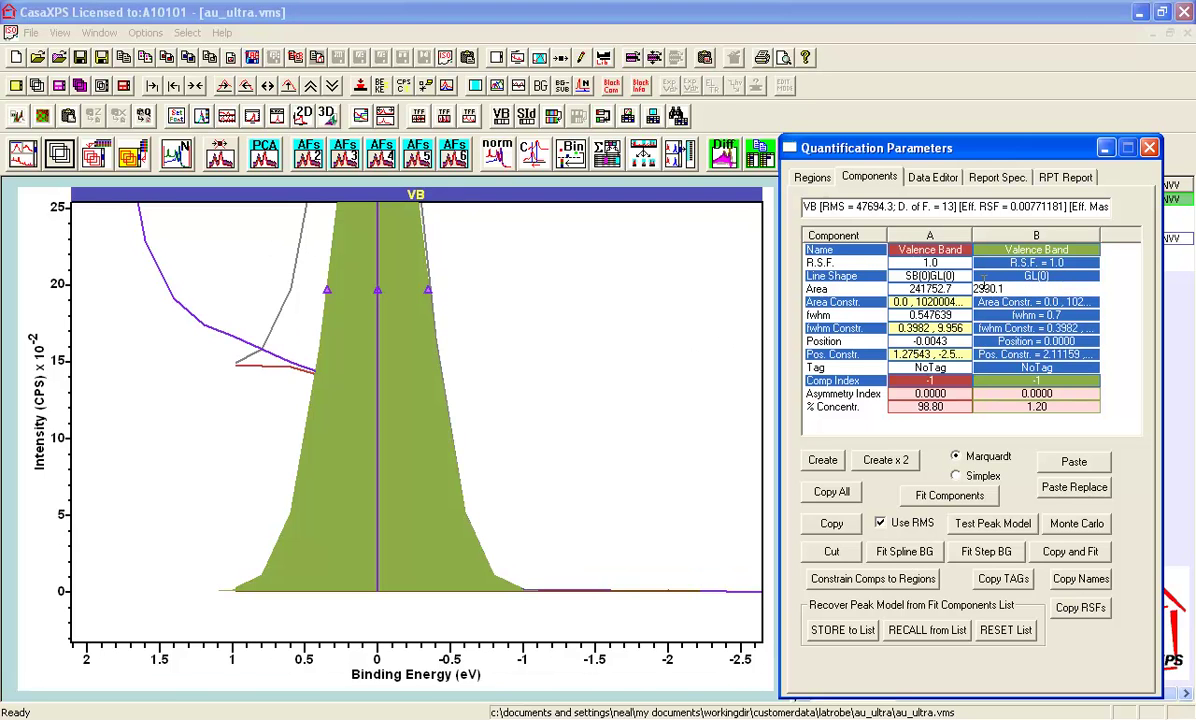
left_click(979, 288)
key("BackSpace")
type("1")
key("Return")
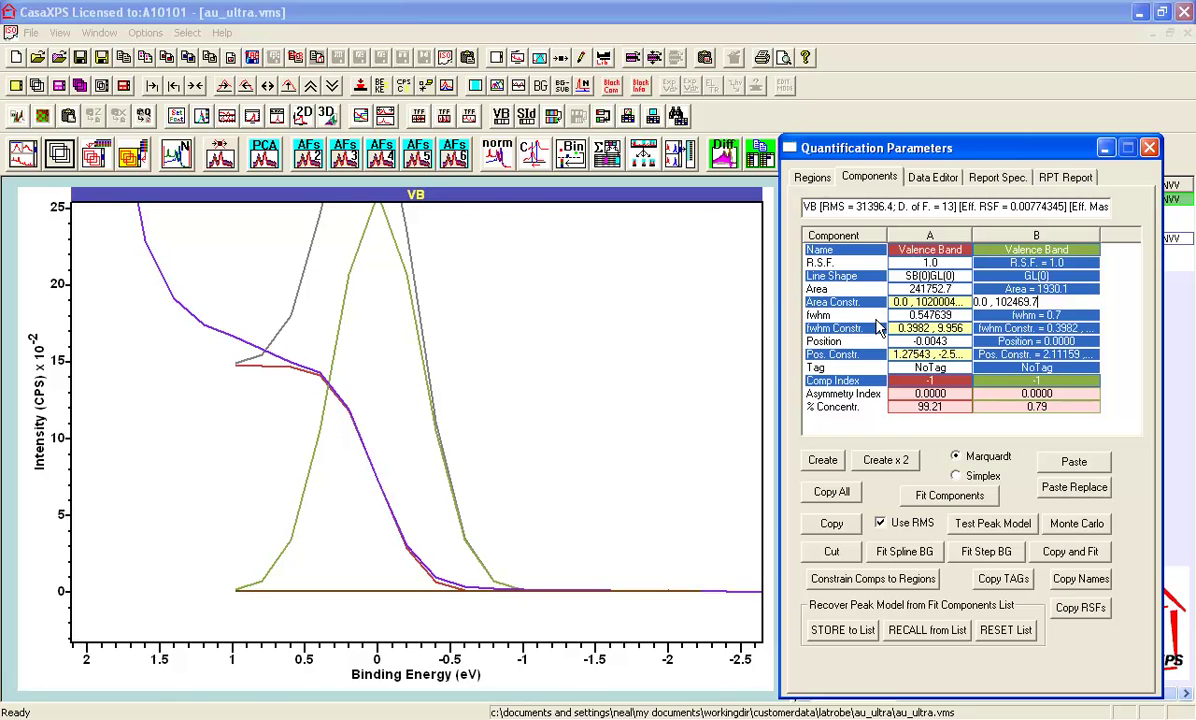
- Shift and narrow component B below the edge, then refit both, reaching RMS 307.866
left_click(309, 87)
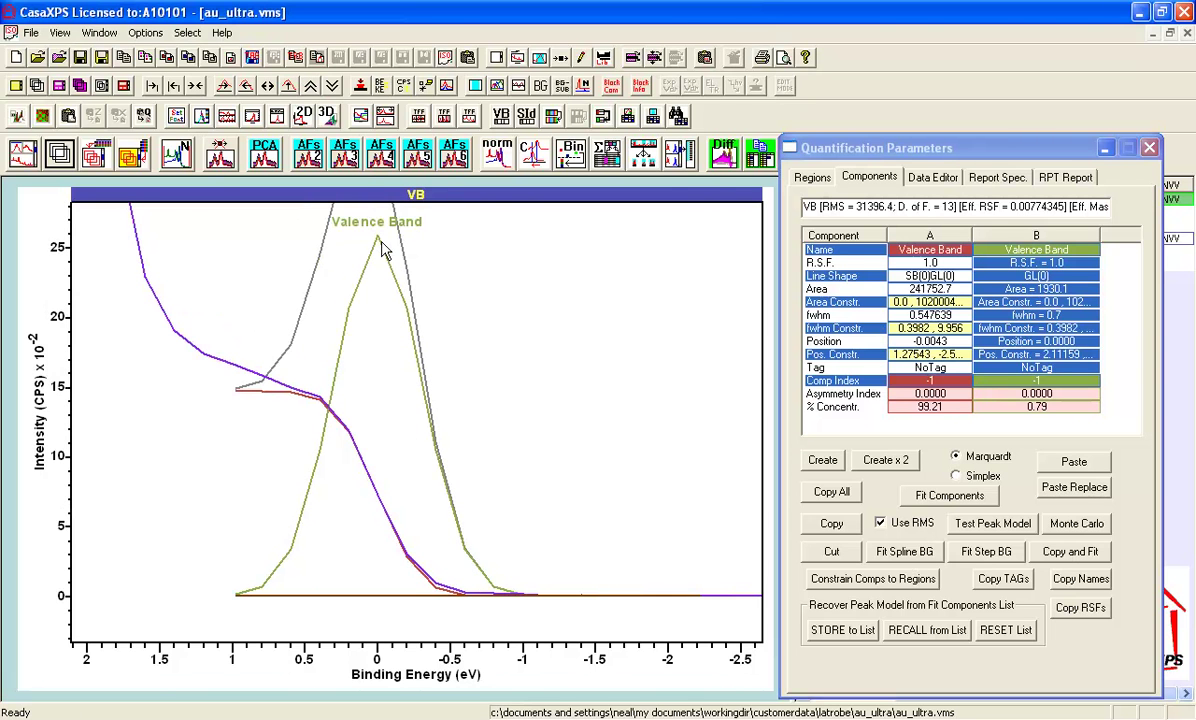
left_click(377, 241)
left_click_drag(377, 243, 311, 539)
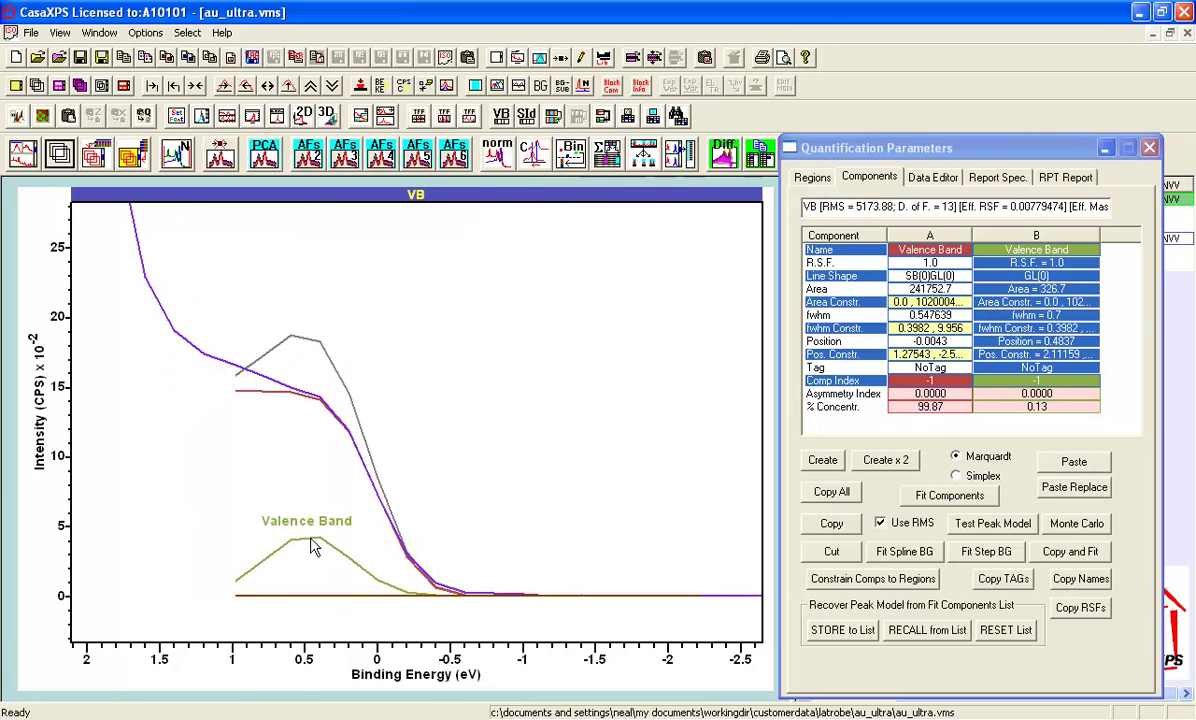
mouse_move(358, 580)
left_mouse_down()
mouse_move(362, 569)
mouse_move(336, 585)
left_mouse_up()
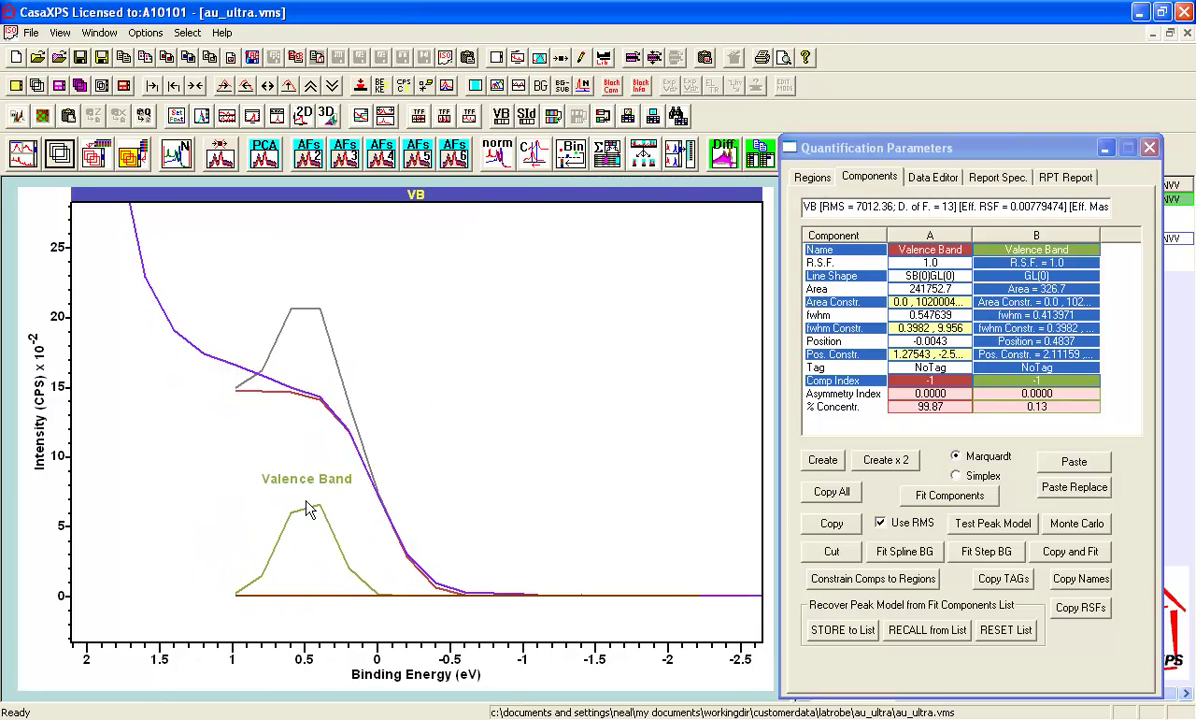
left_click(975, 295)
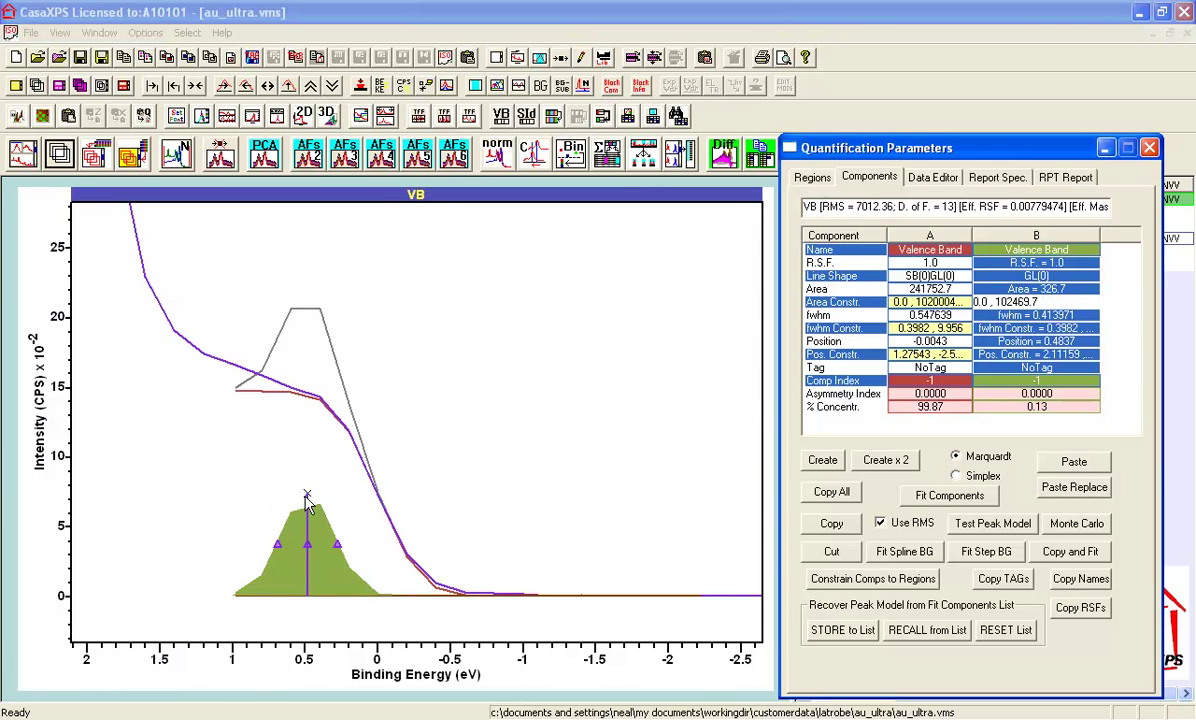
left_click_drag(307, 497, 225, 568)
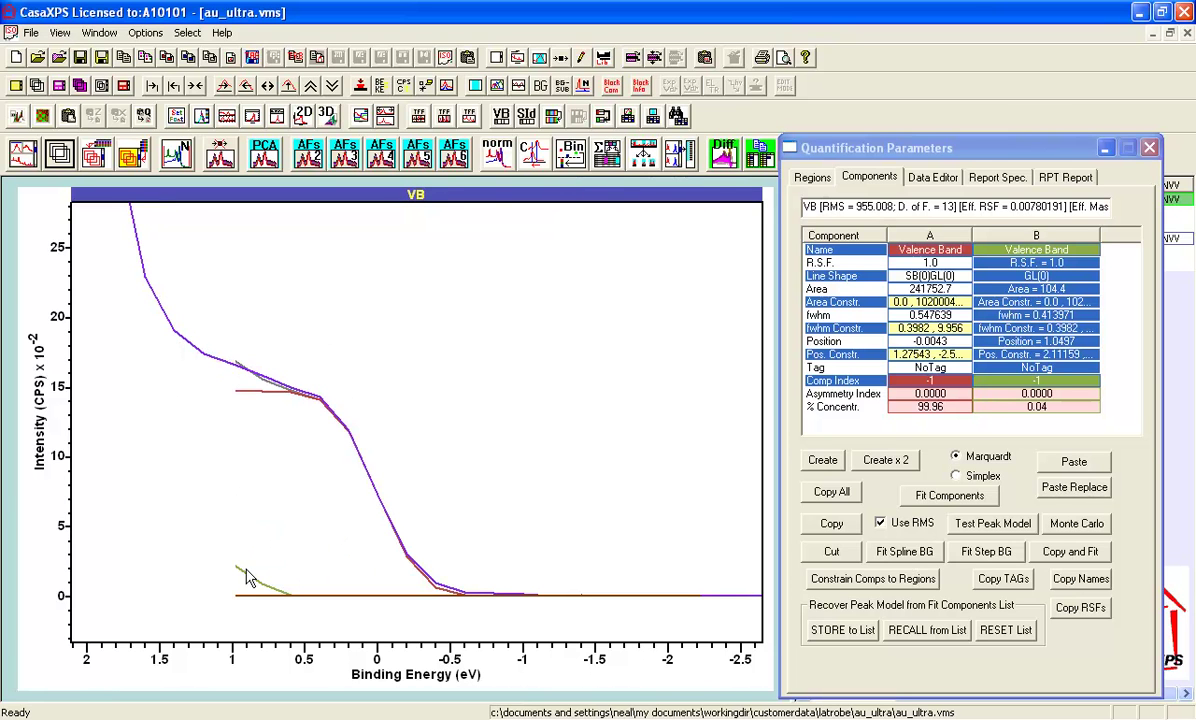
left_click(937, 498)
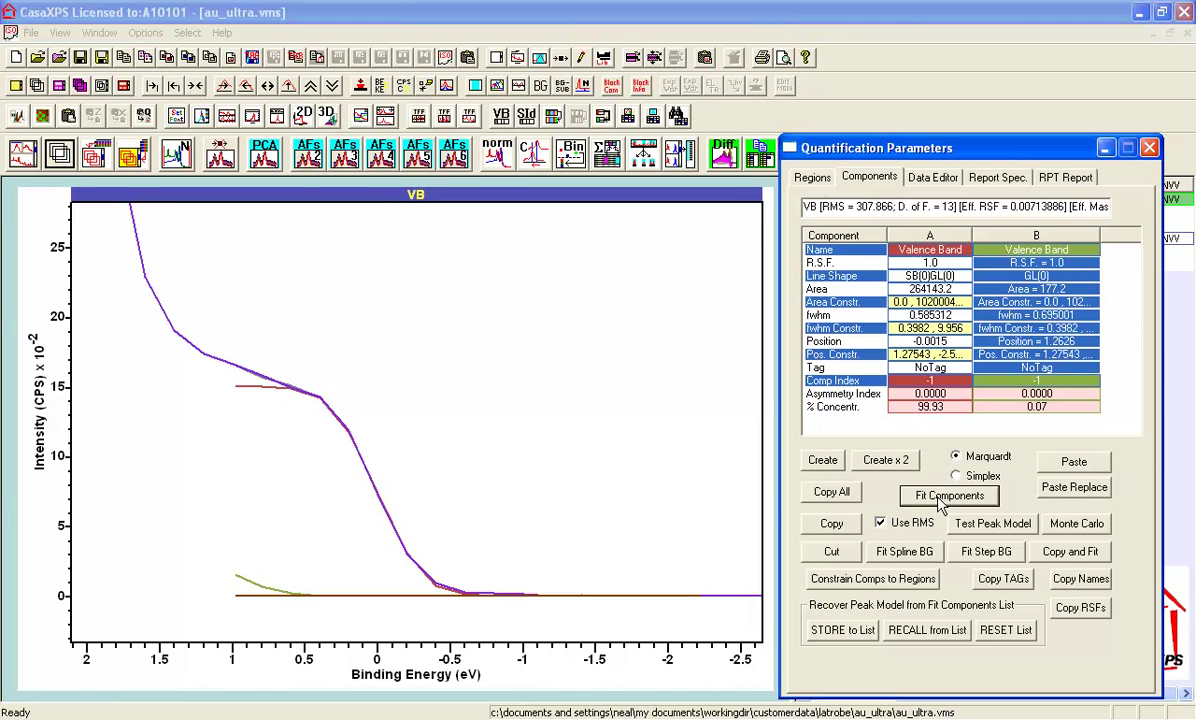